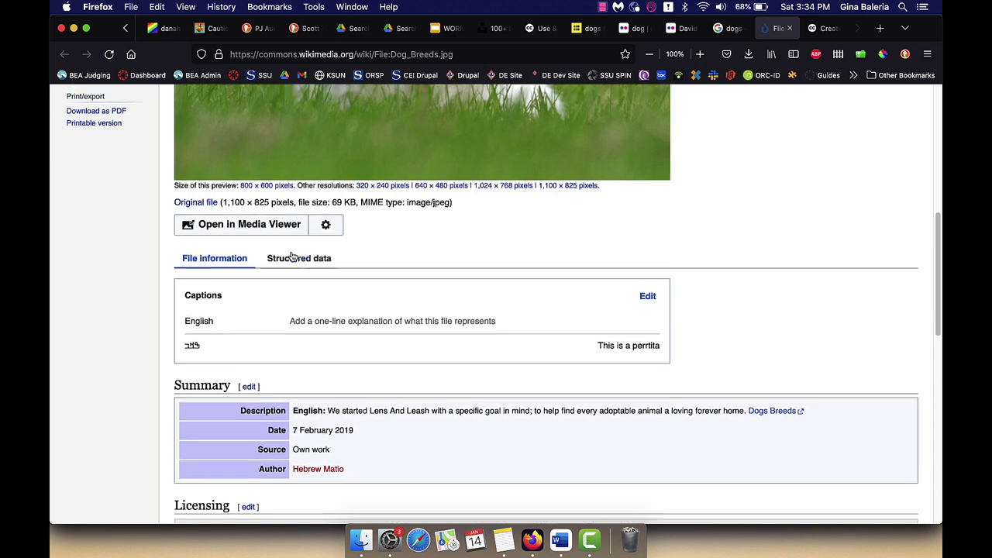
Open the puppy photo in Media Viewer and examine its author, source and licence details.
click(279, 223)
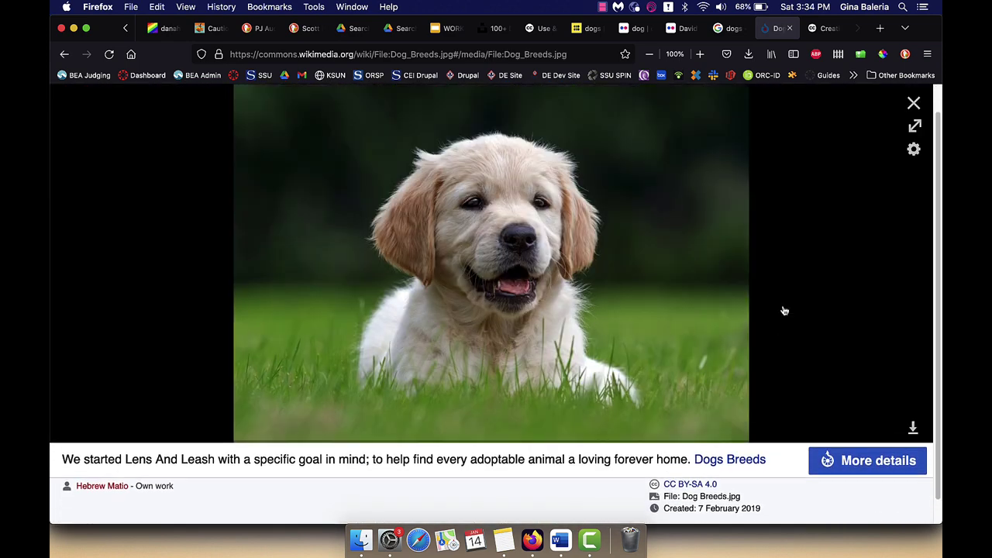
scroll(783, 310, down, 2)
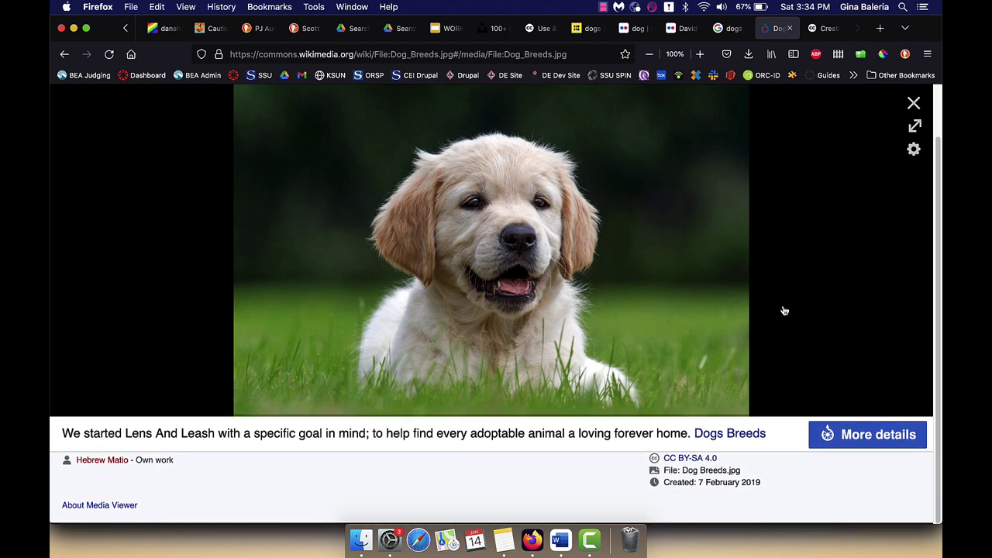
scroll(783, 306, up, 2)
scroll(828, 331, down, 2)
scroll(830, 337, up, 2)
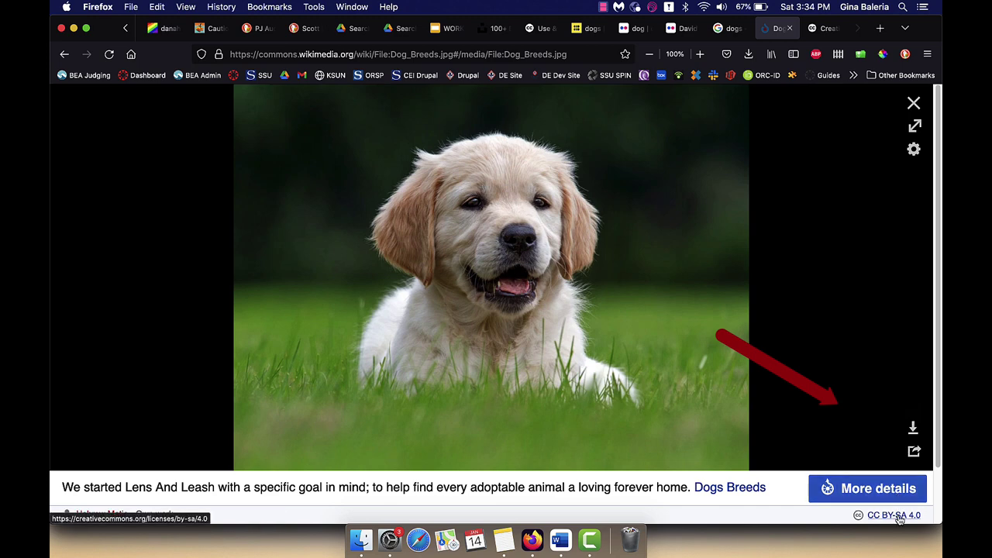
scroll(76, 478, down, 2)
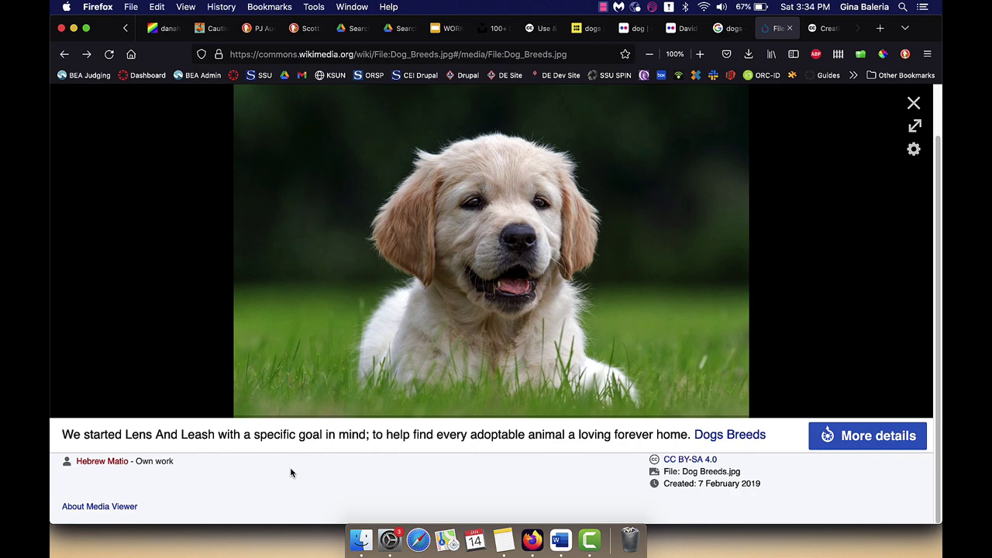
scroll(750, 416, up, 2)
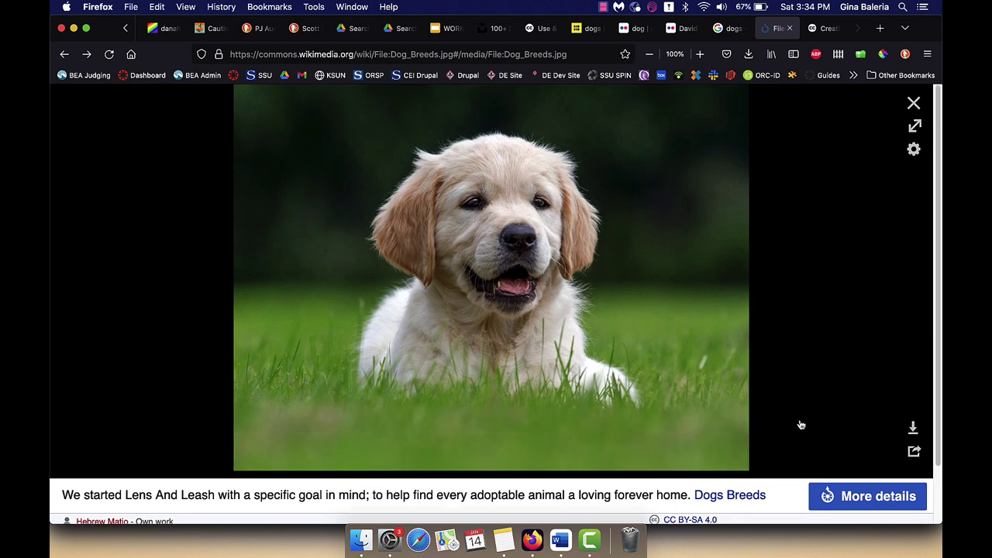
Download the original 1100 × 825 px version of the puppy photo.
click(914, 429)
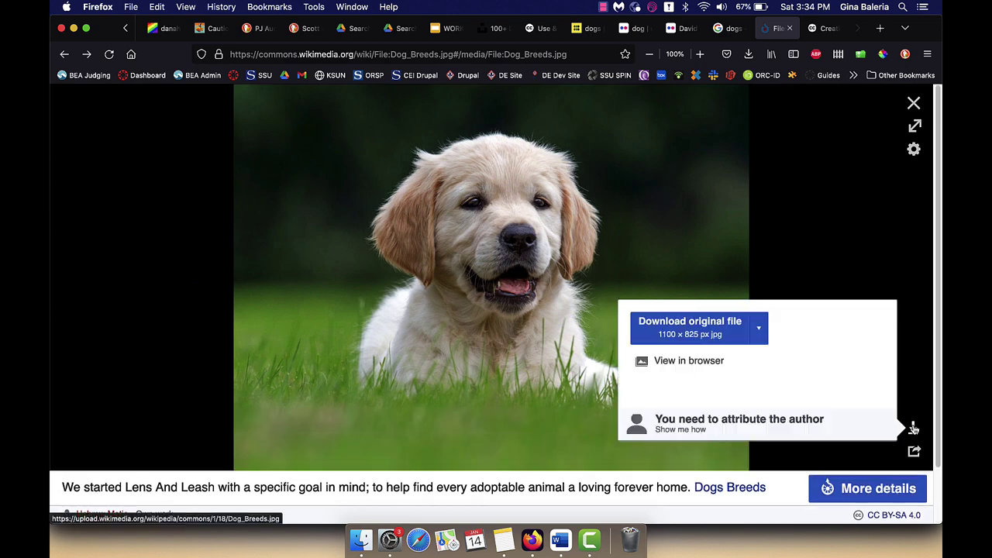
click(759, 328)
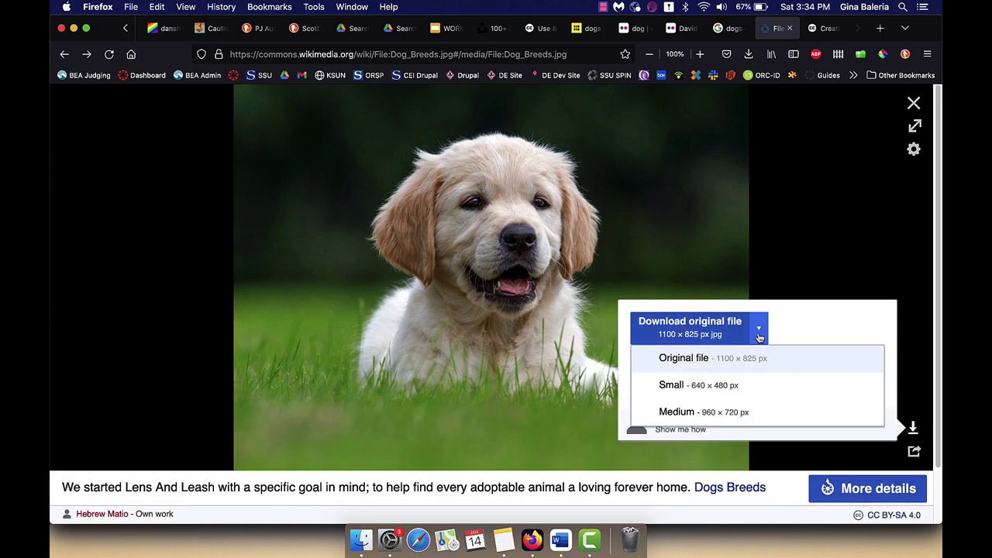
click(741, 359)
click(716, 332)
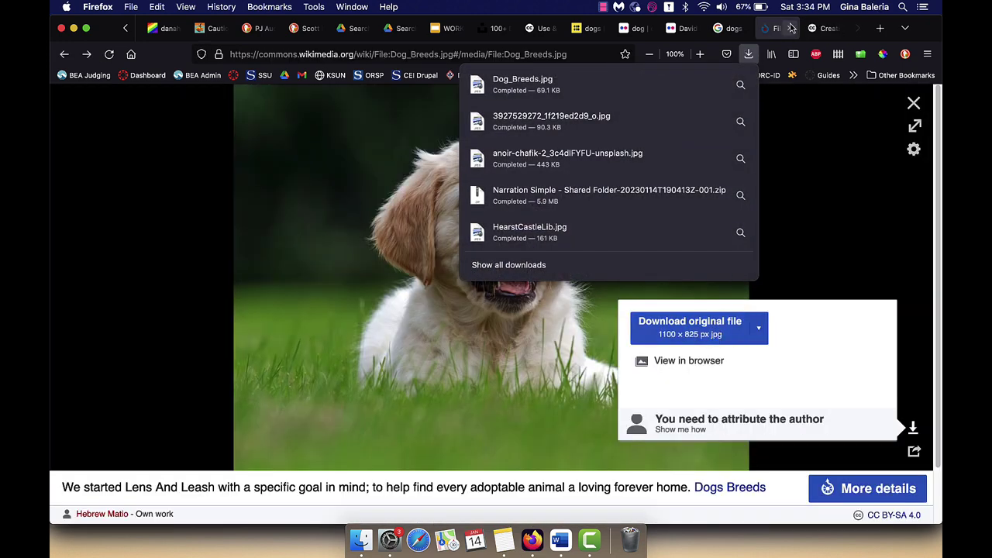
Switch to Canvas, open the unpublished main sandbox course and show the list of all its pages.
click(738, 33)
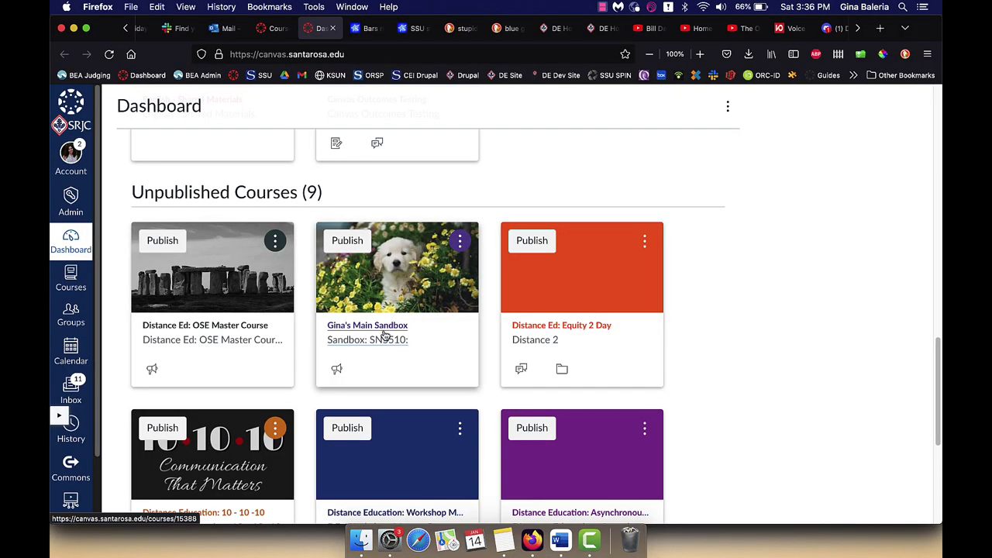
click(391, 332)
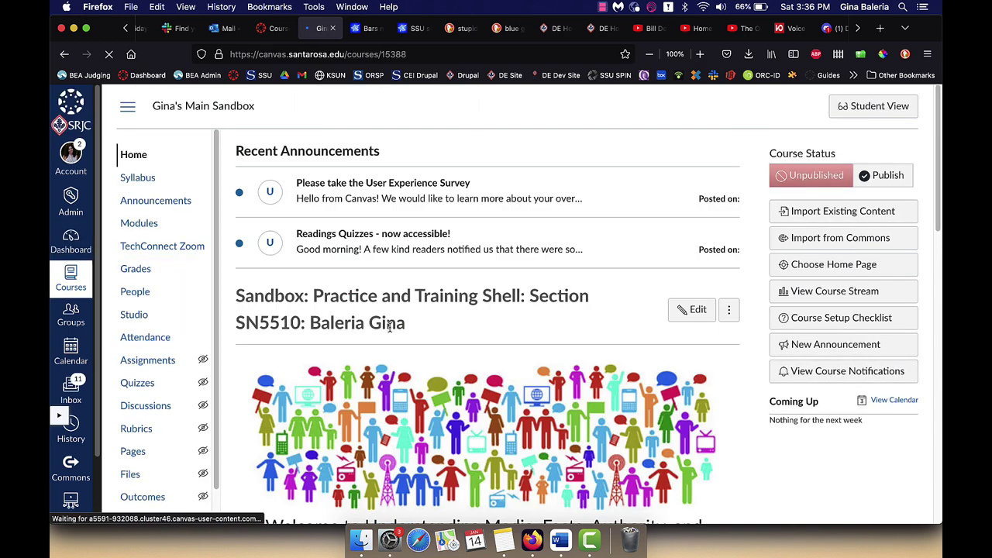
click(133, 451)
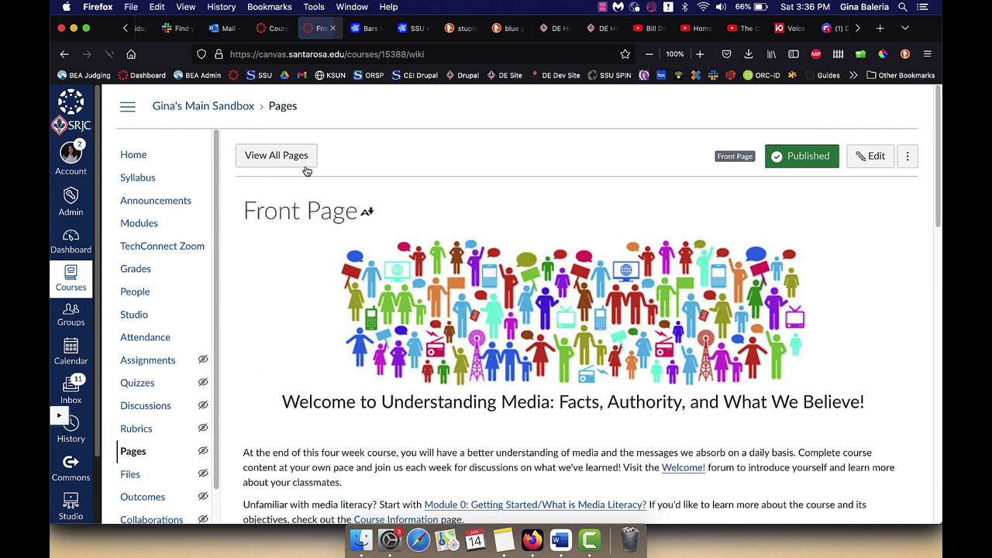
click(266, 153)
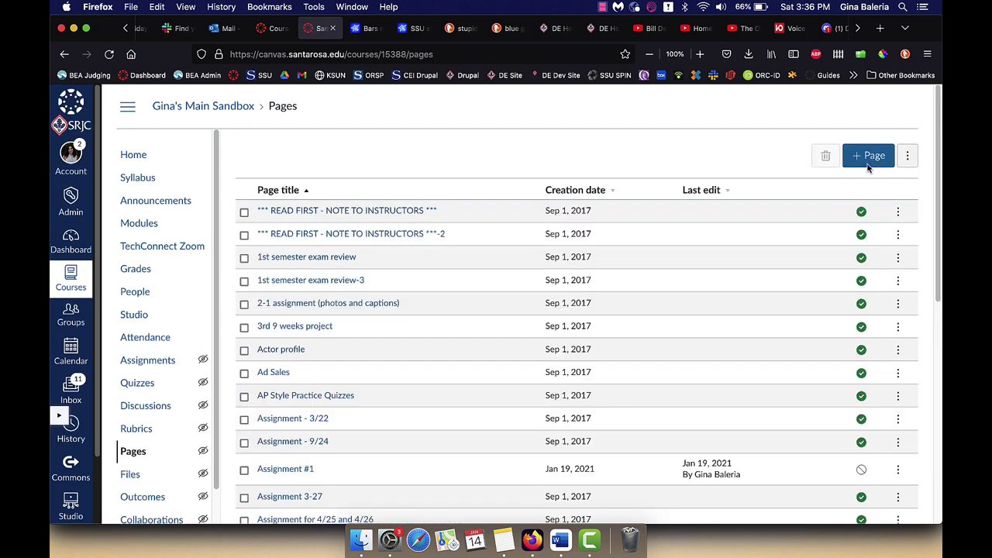
Create a new course page titled "Test Image Page".
click(868, 165)
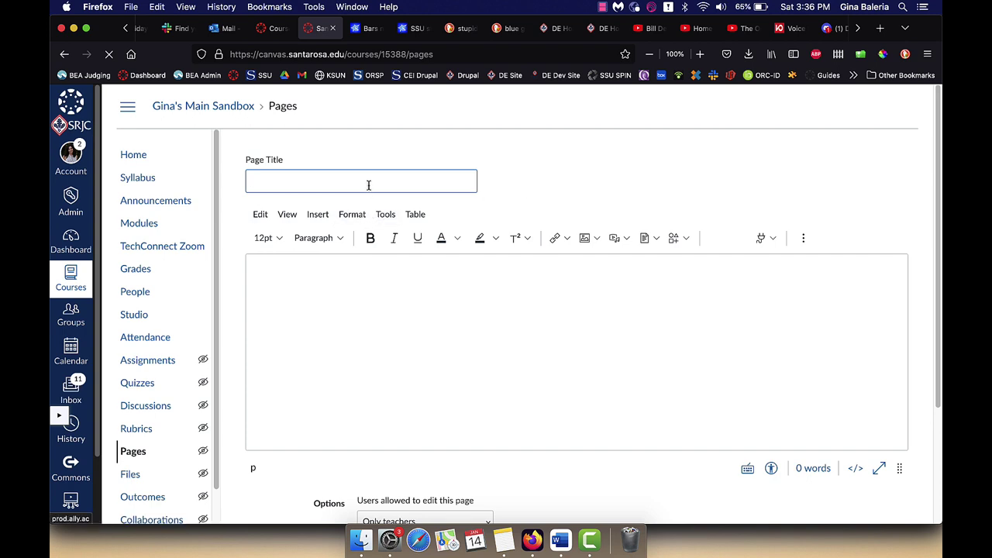
text(Test Image)
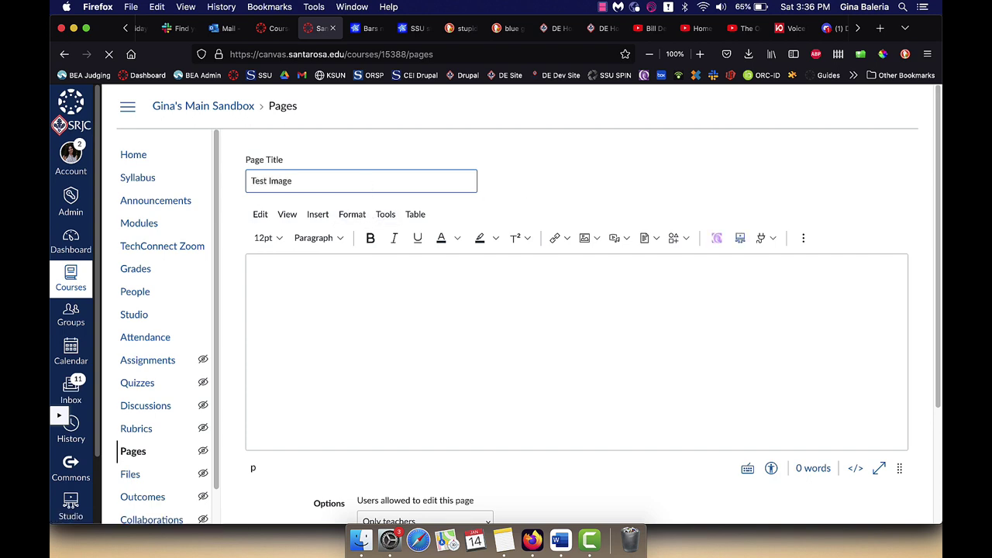
text( Page)
Enter "Welcome!" and, on a separate line, "I look forward to working with you this semester." as the page body.
click(312, 311)
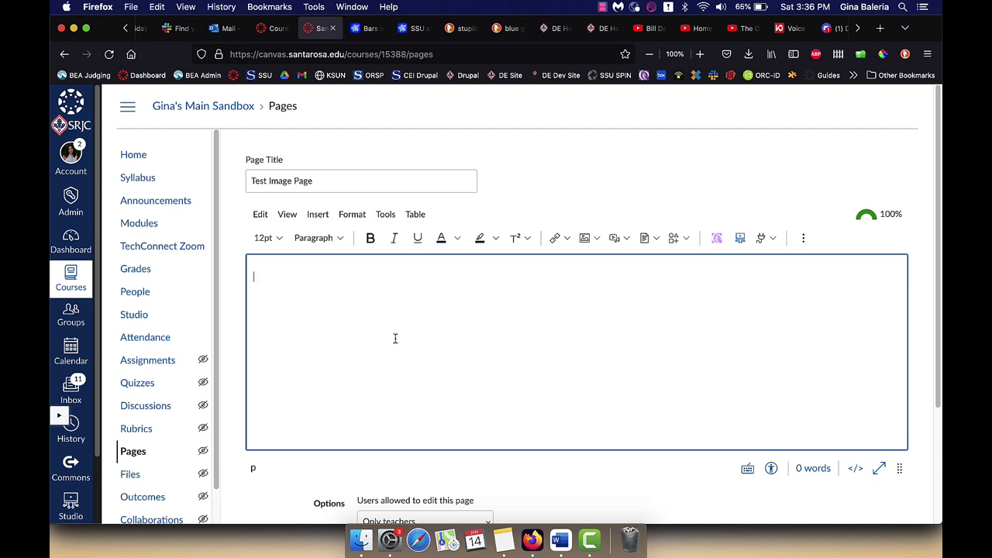
text(Welcon)
key(BackSpace)
key(BackSpace)
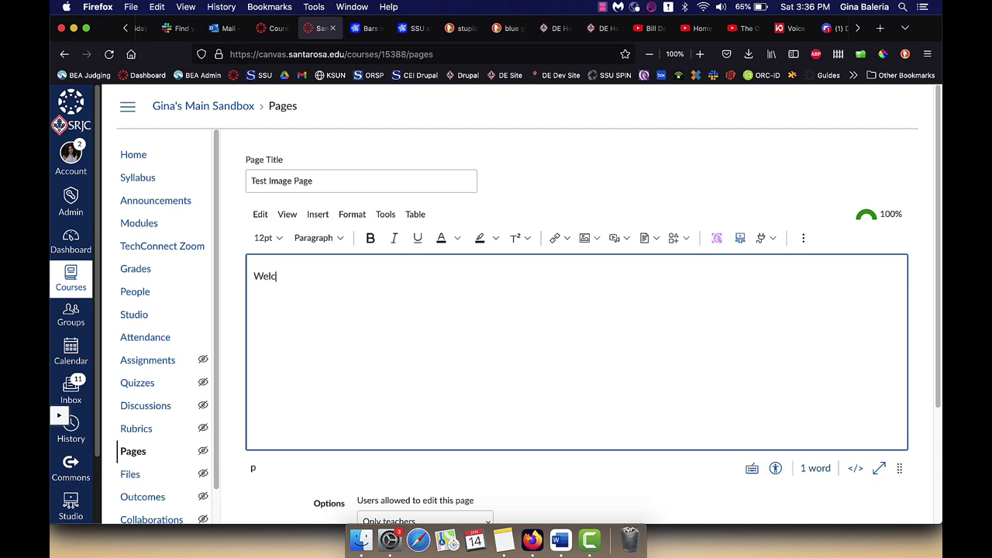
text(oime)
key(BackSpace)
text(me! I )
text(look)
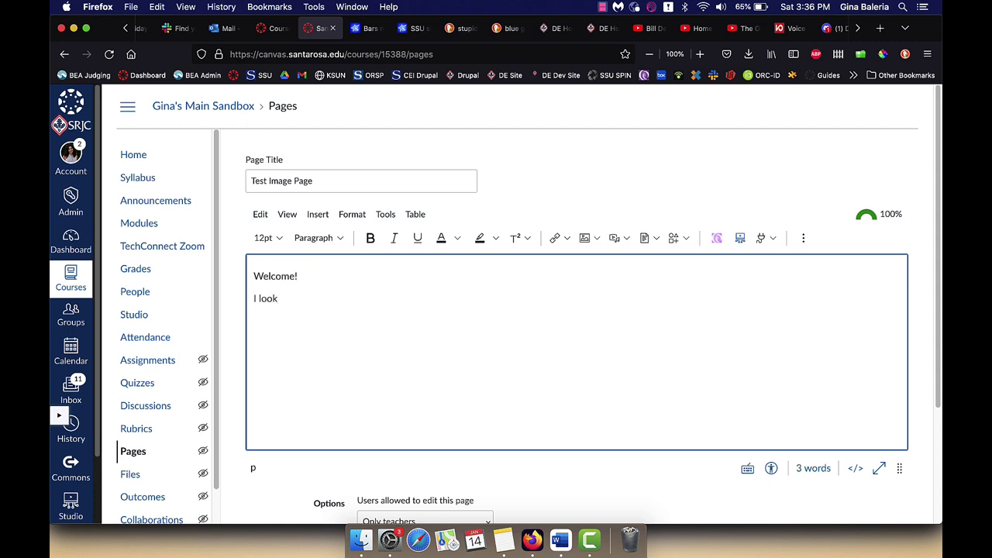
text( forward to working with)
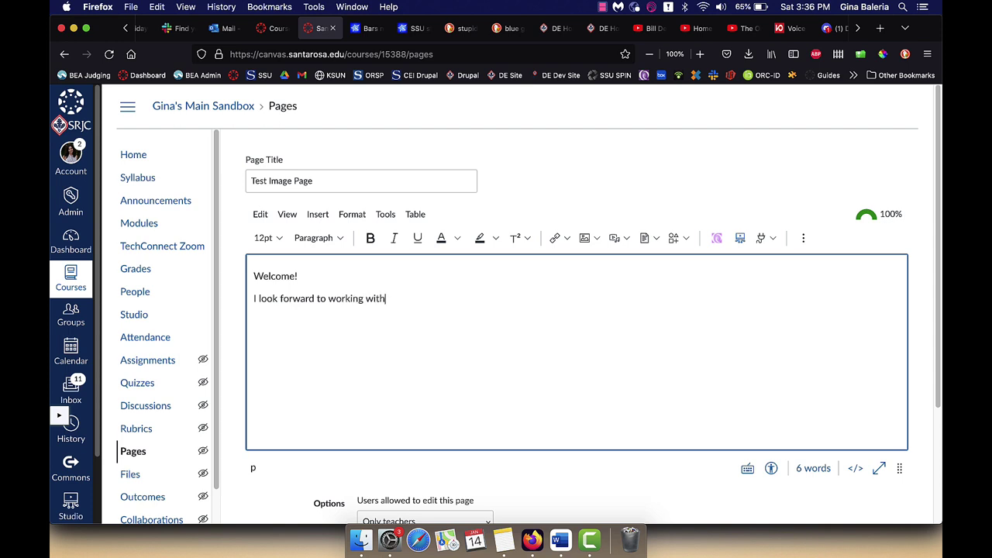
text( you this semester.)
key(Return)
Format the "Welcome!" line as Heading 2 and place the cursor on a new line below the body sentence.
key(shift+super+Right)
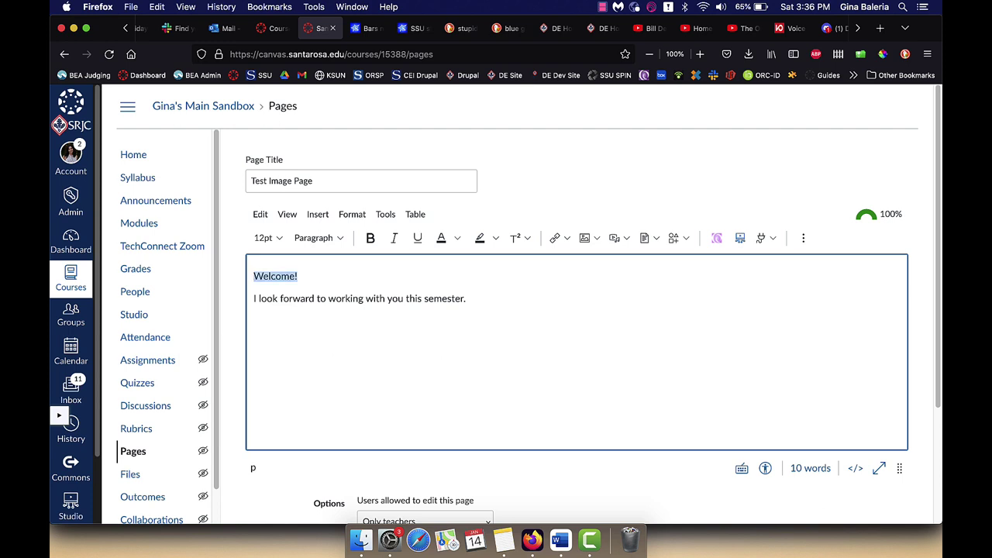
click(317, 238)
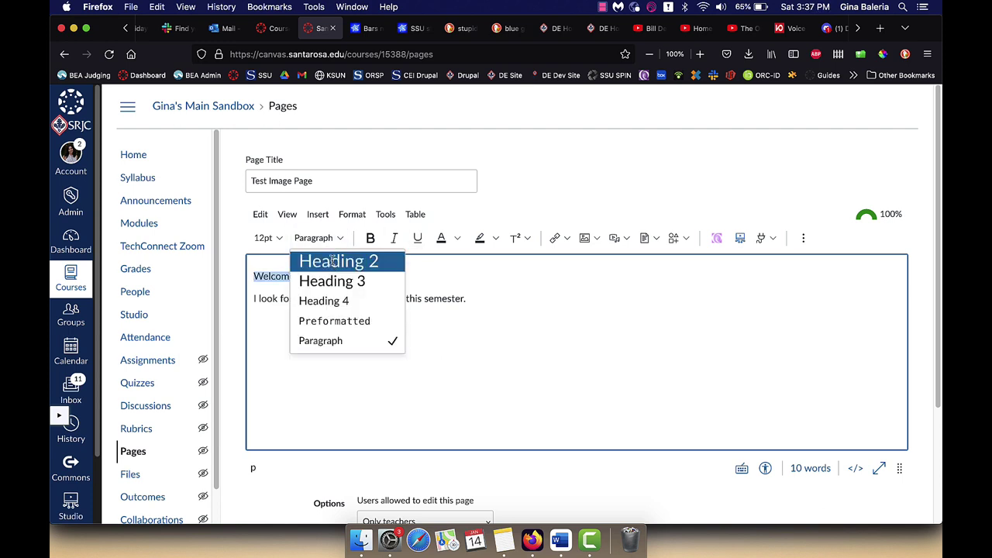
click(335, 261)
click(458, 304)
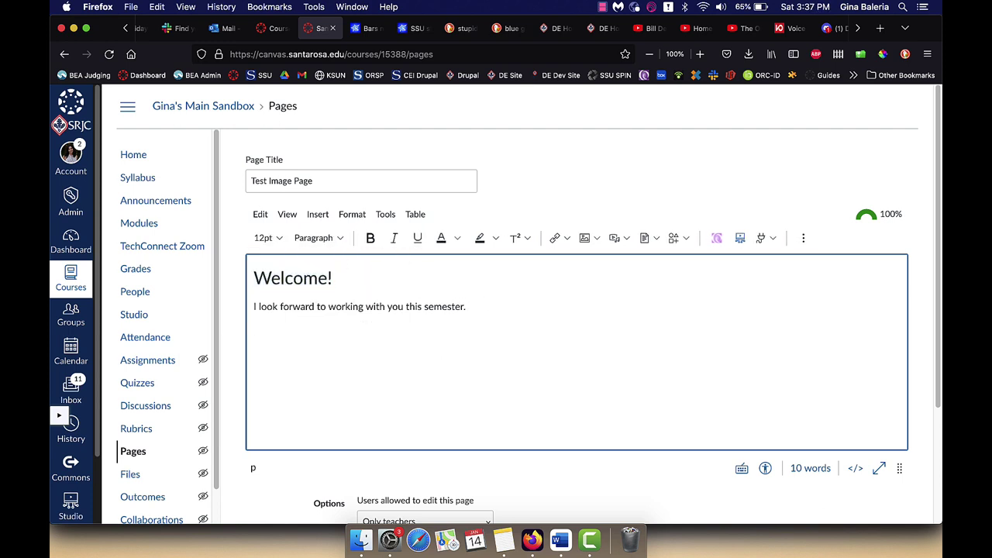
key(Return)
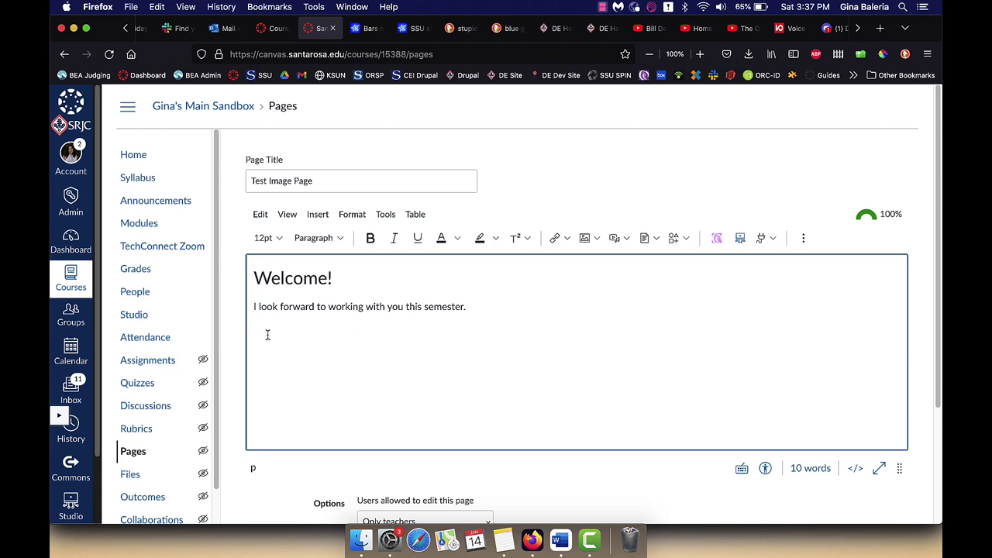
Start an image upload for the page and bring up the Downloads folder in Finder beside the upload dialog.
click(598, 243)
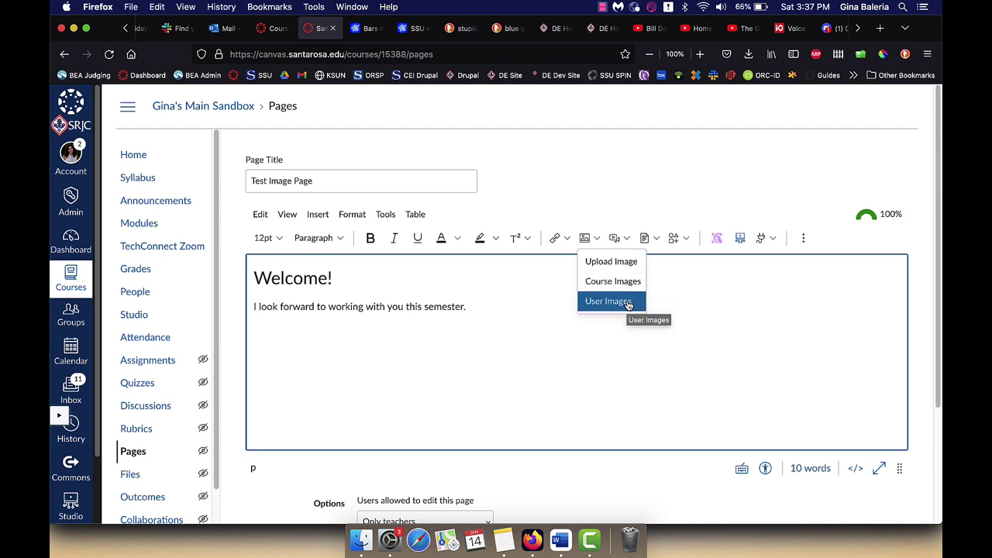
click(612, 264)
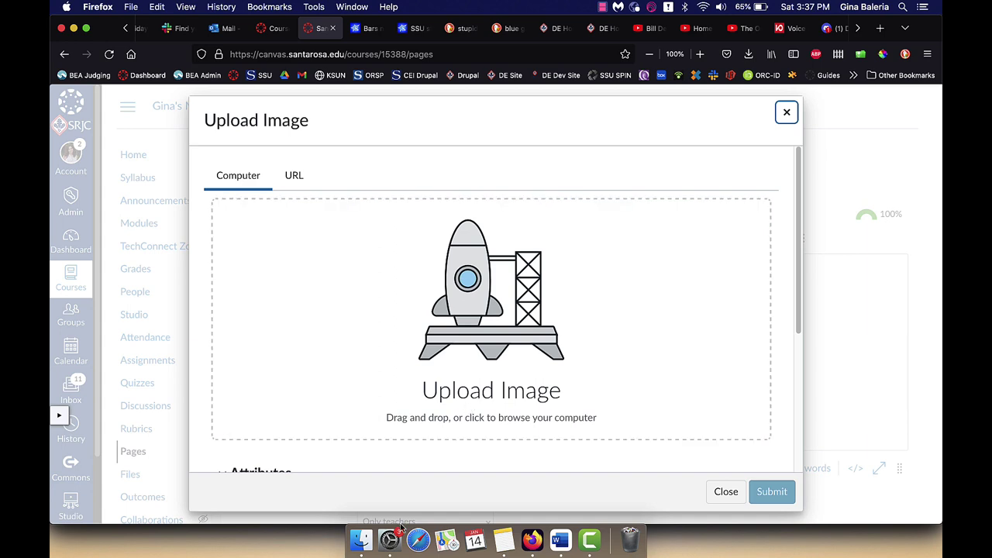
click(360, 540)
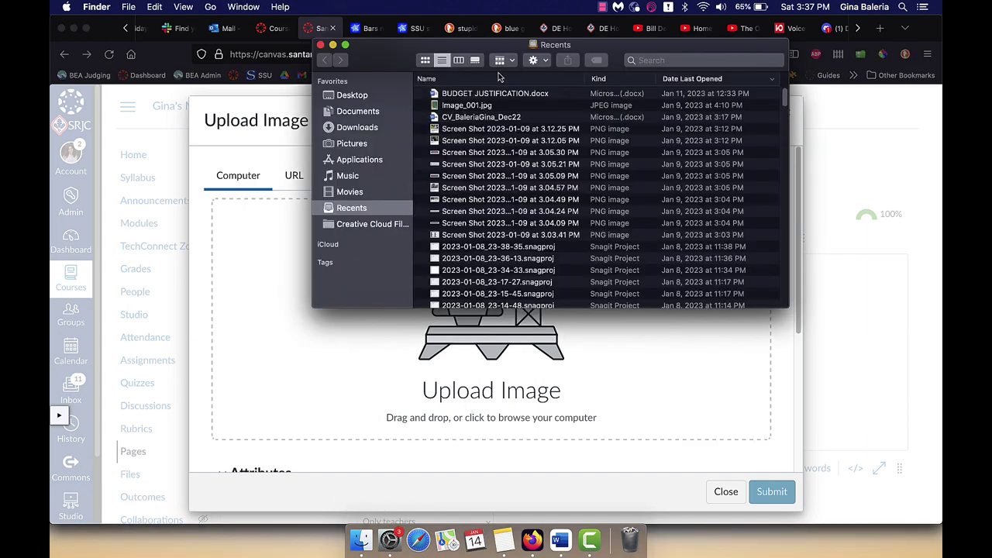
click(365, 128)
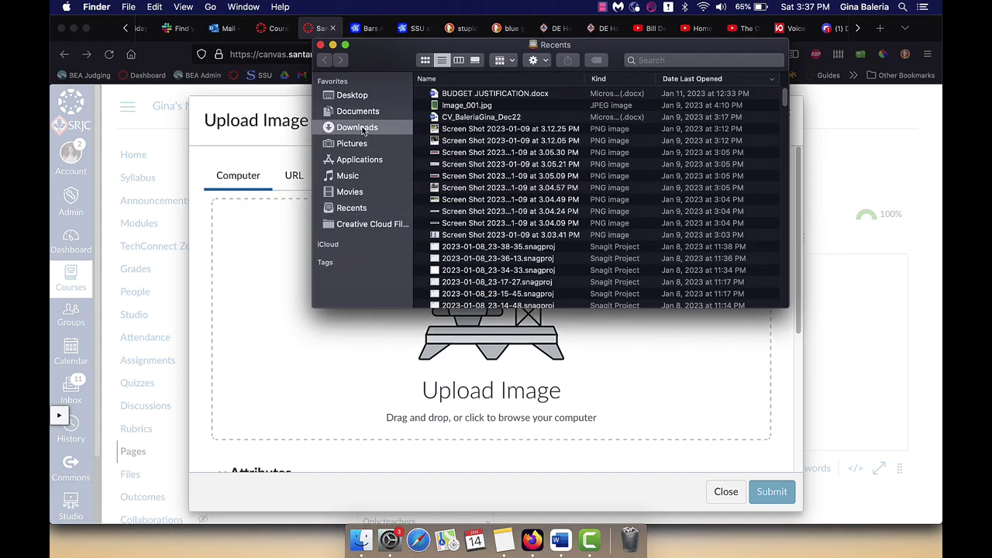
drag(398, 70, 706, 95)
scroll(756, 140, down, 5)
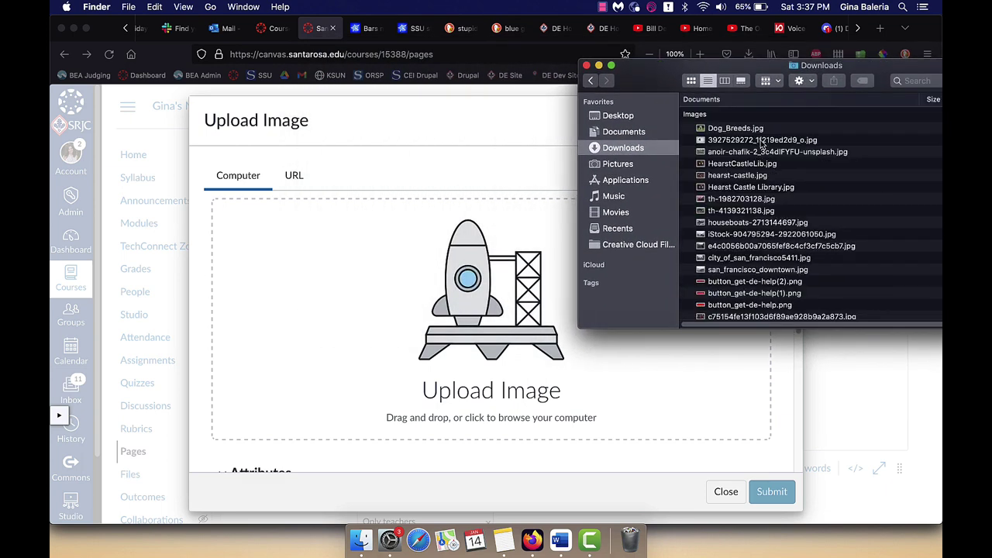
Upload Dog_Breeds.jpg from the Downloads folder and insert it below the body sentence.
click(761, 141)
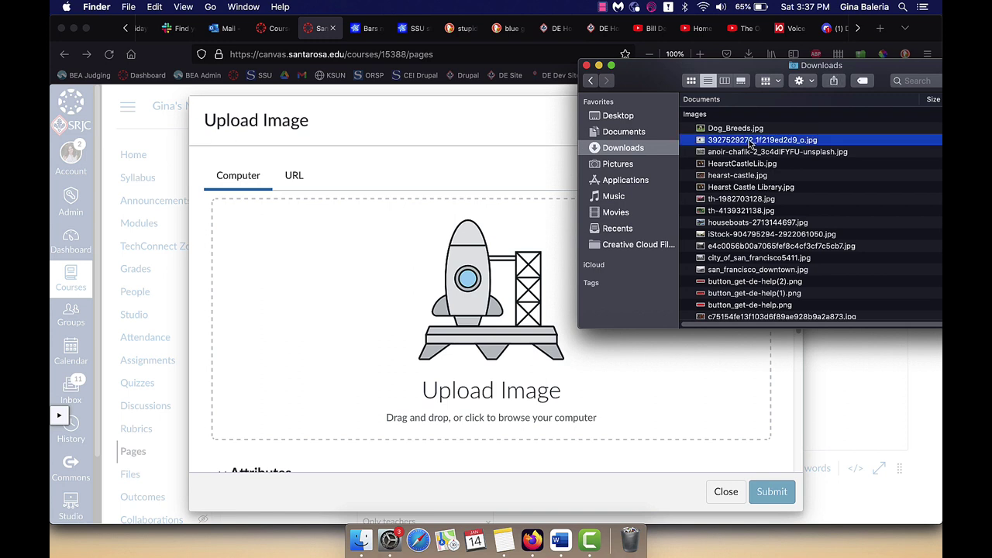
click(735, 130)
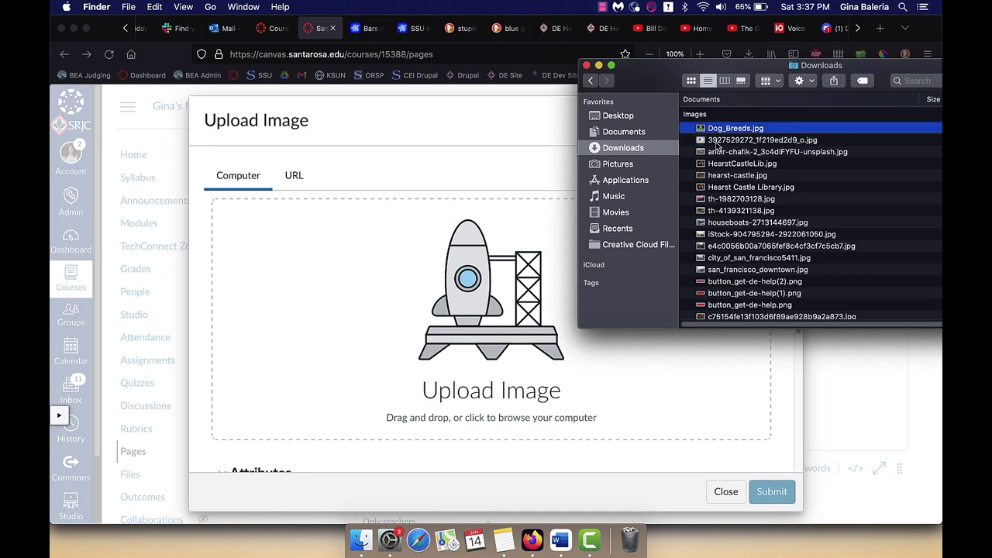
drag(661, 174, 468, 314)
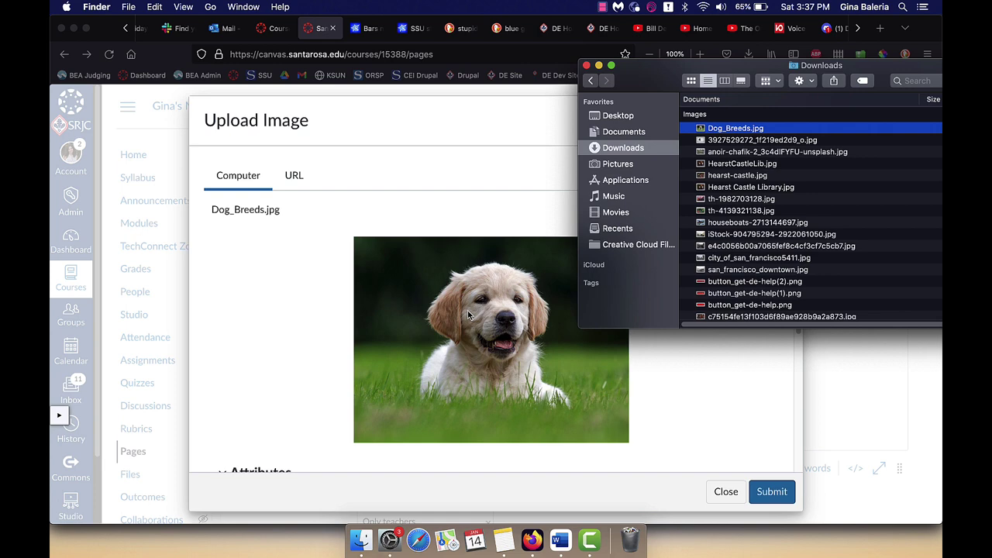
click(766, 493)
click(769, 491)
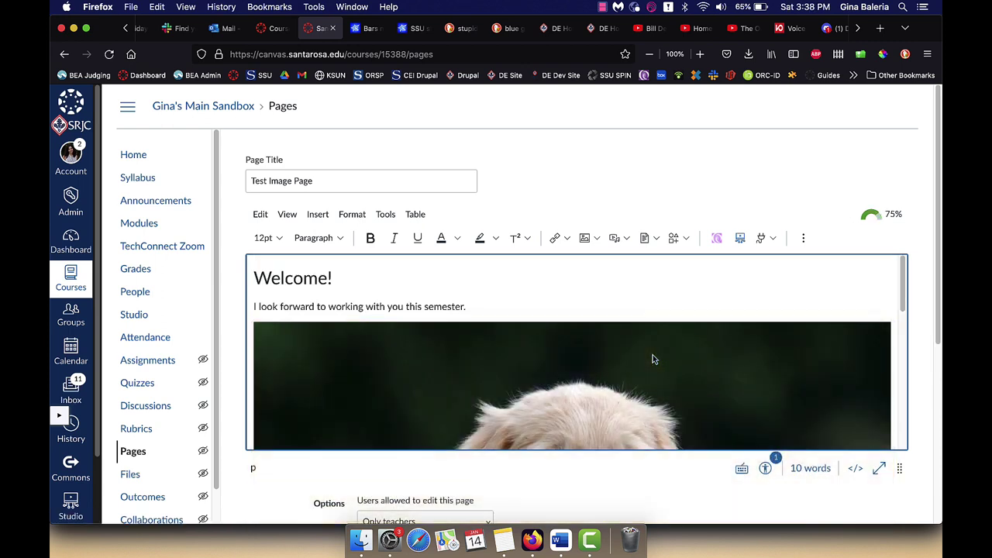
Select the inserted puppy photo in the page body and open its image options.
scroll(653, 354, down, 5)
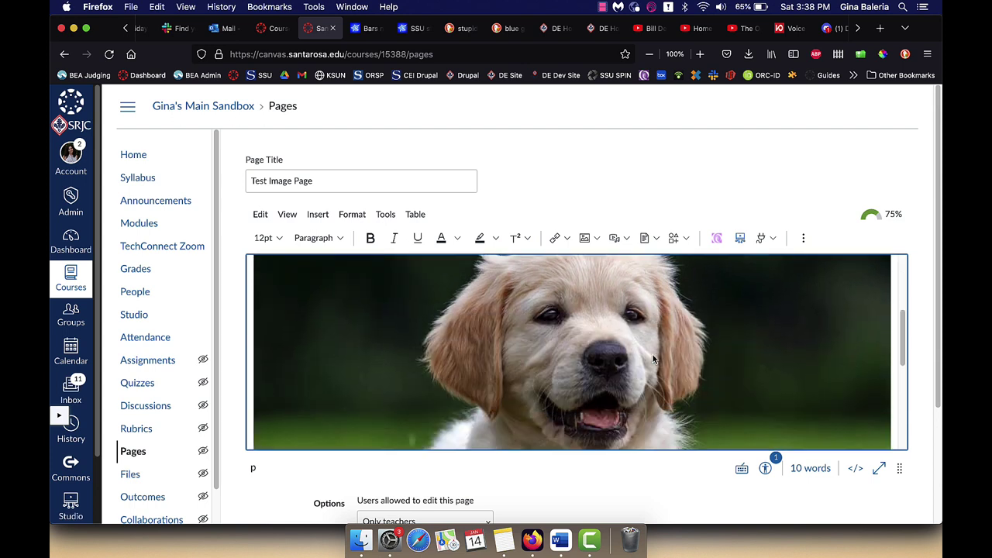
scroll(653, 354, up, 3)
scroll(653, 354, up, 4)
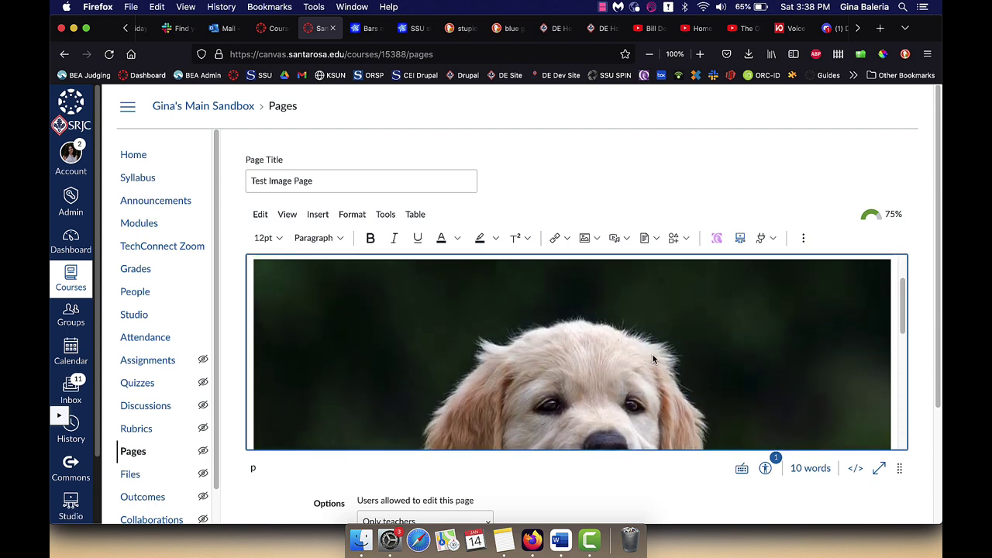
click(594, 371)
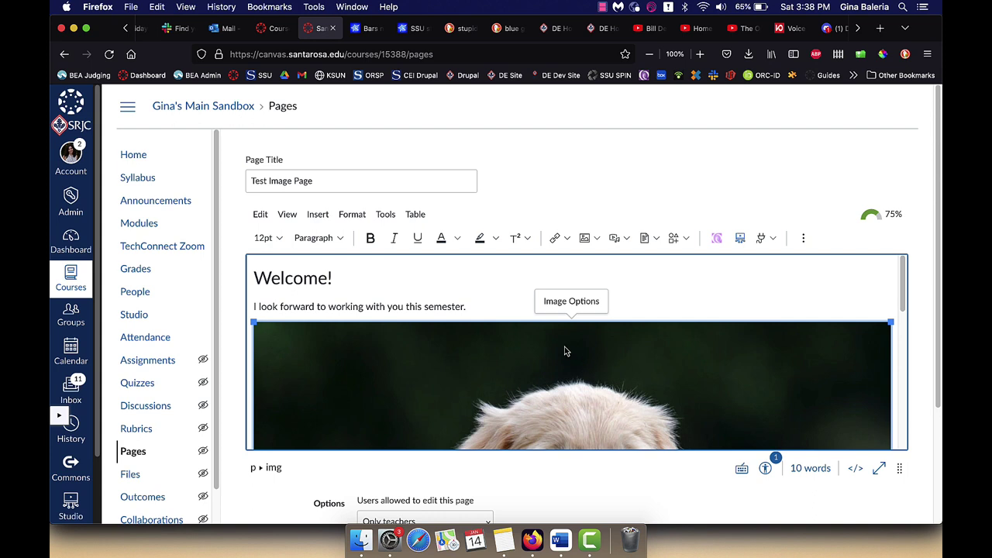
click(580, 303)
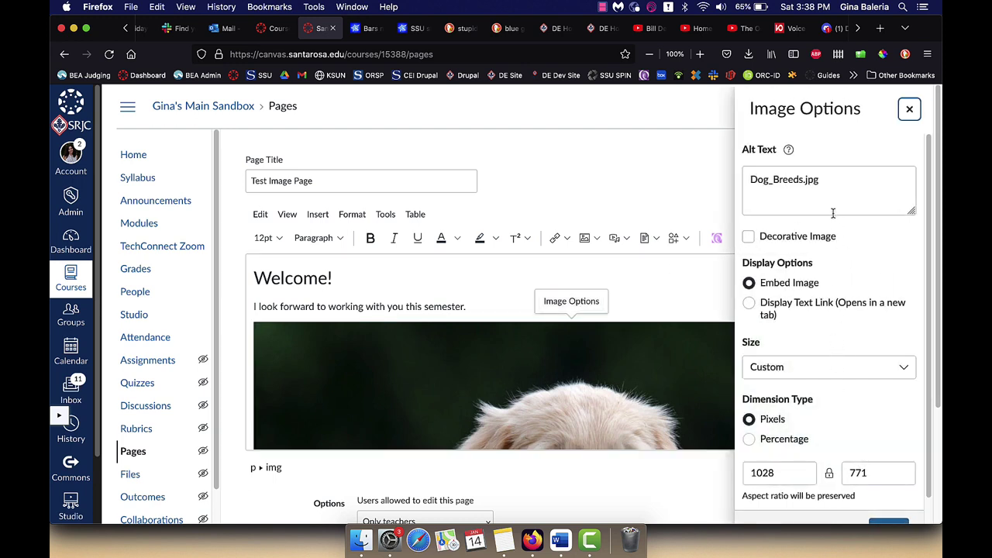
Replace the photo's alt text with "Golden retriever puppy lying on grass".
click(833, 185)
drag(834, 185, 693, 172)
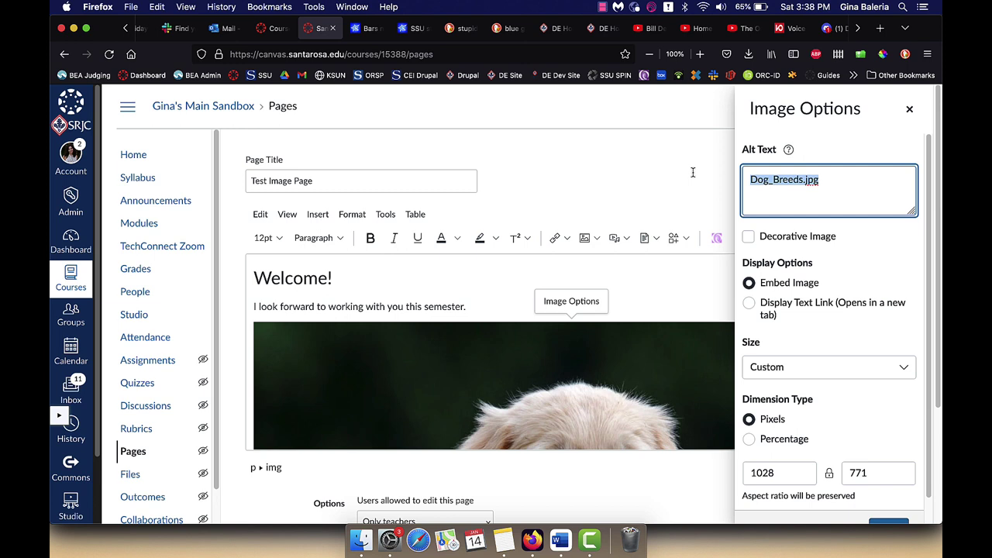
text(Gold)
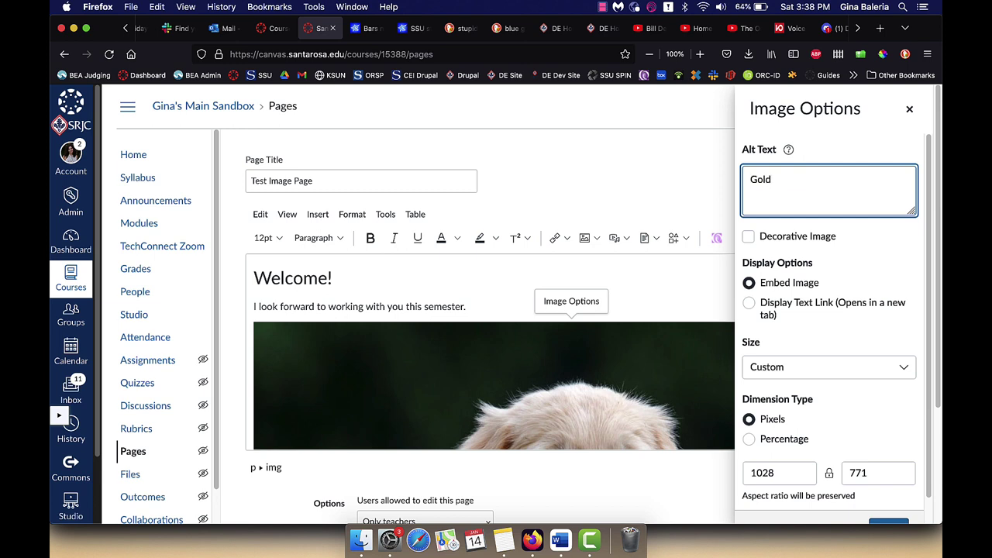
text(en retriever puppy on gras)
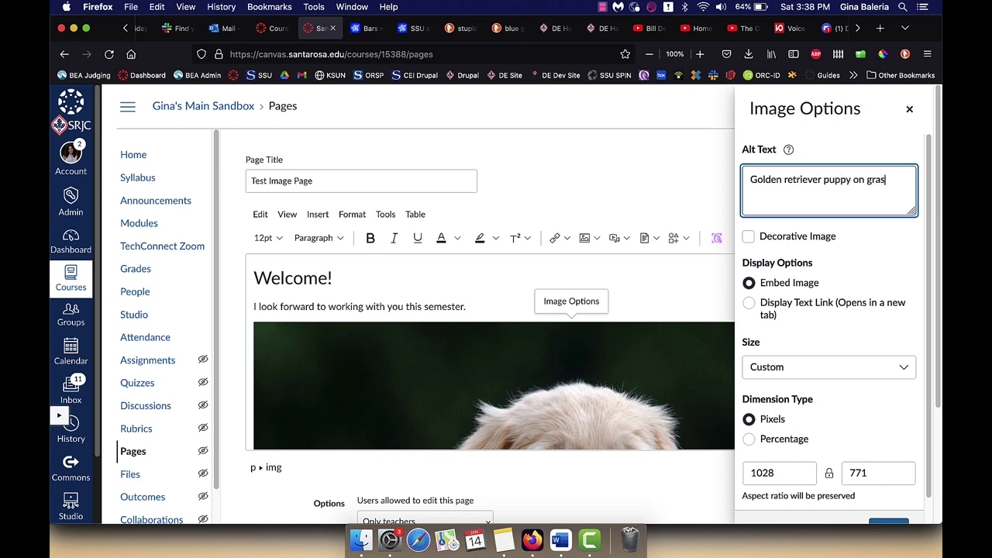
key(BackSpace)
key(BackSpace)
key(BackSpace)
key(BackSpace)
text(lying on grass)
Set the puppy photo's size to Large (400 x 300px) and apply the image options.
scroll(795, 367, down, 2)
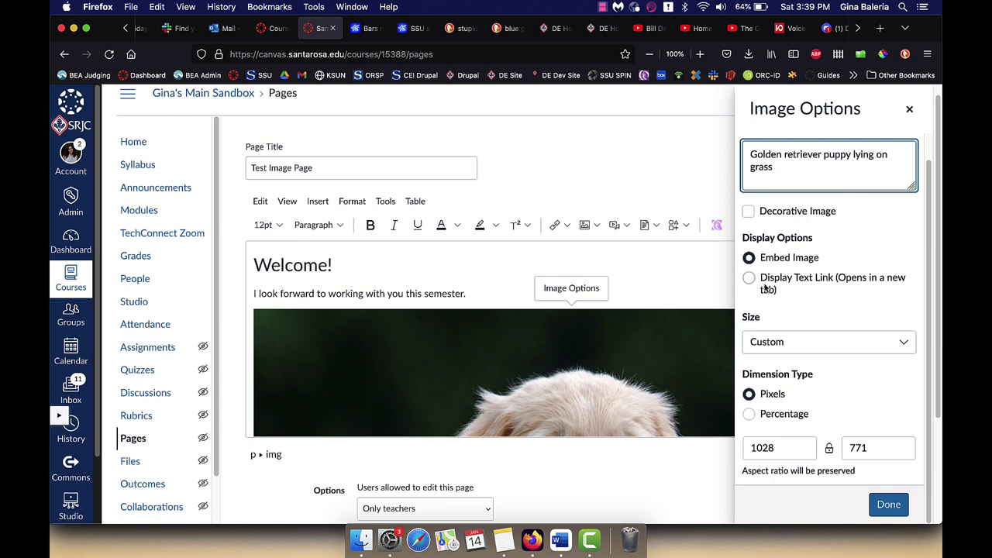
click(778, 452)
click(895, 446)
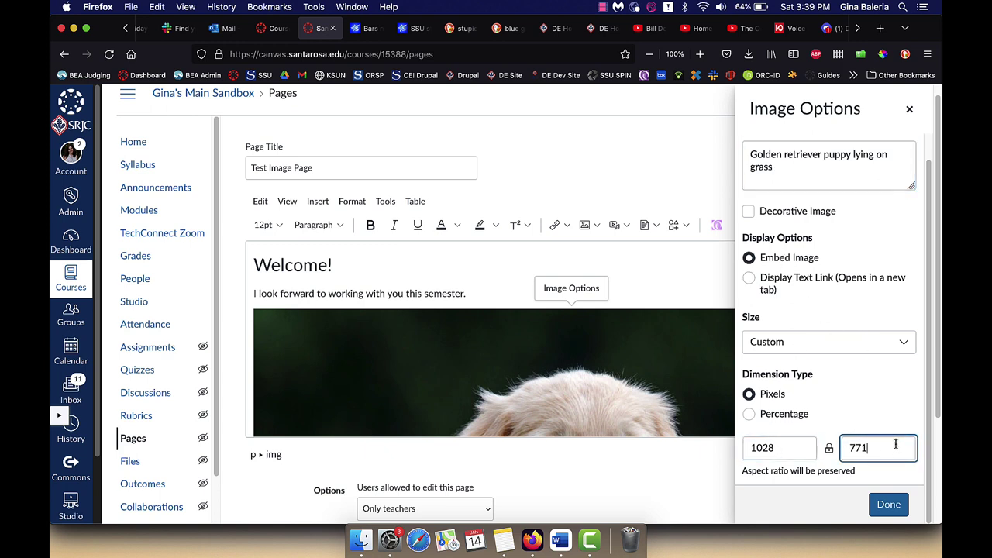
click(901, 347)
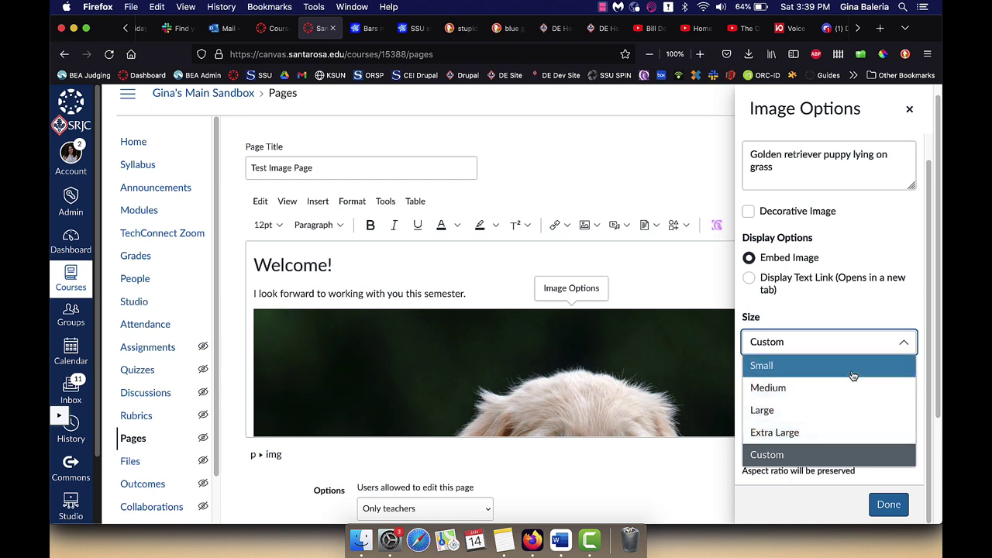
click(851, 411)
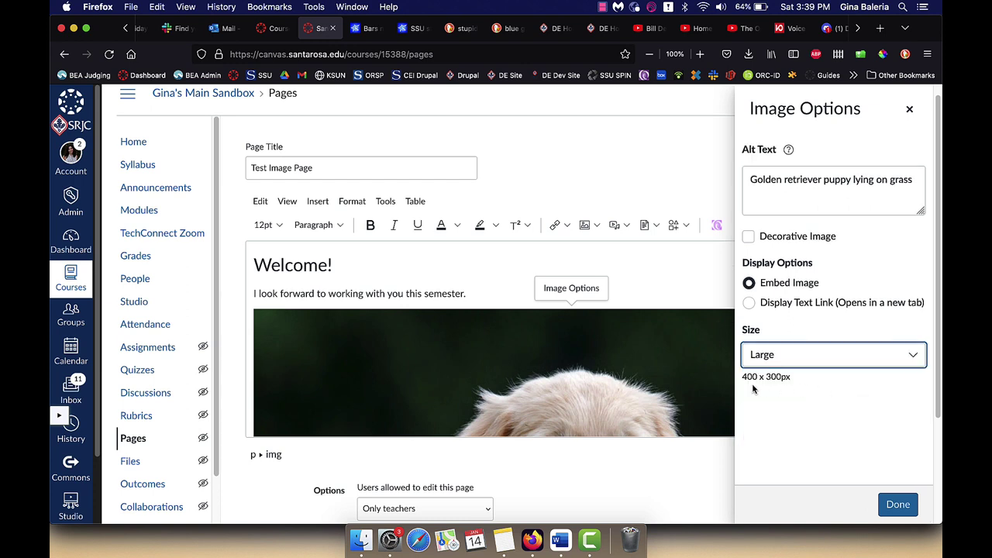
click(886, 358)
click(852, 403)
click(850, 356)
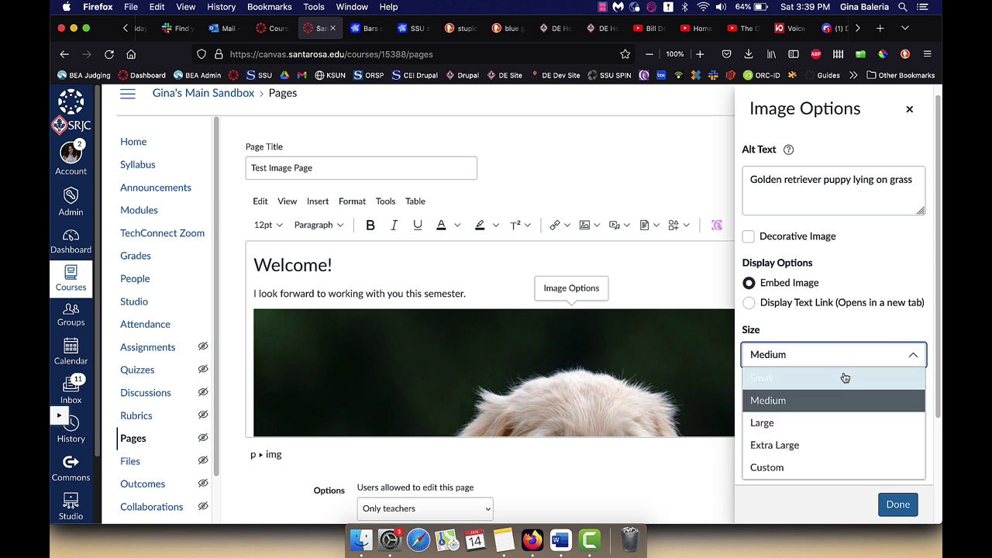
click(823, 421)
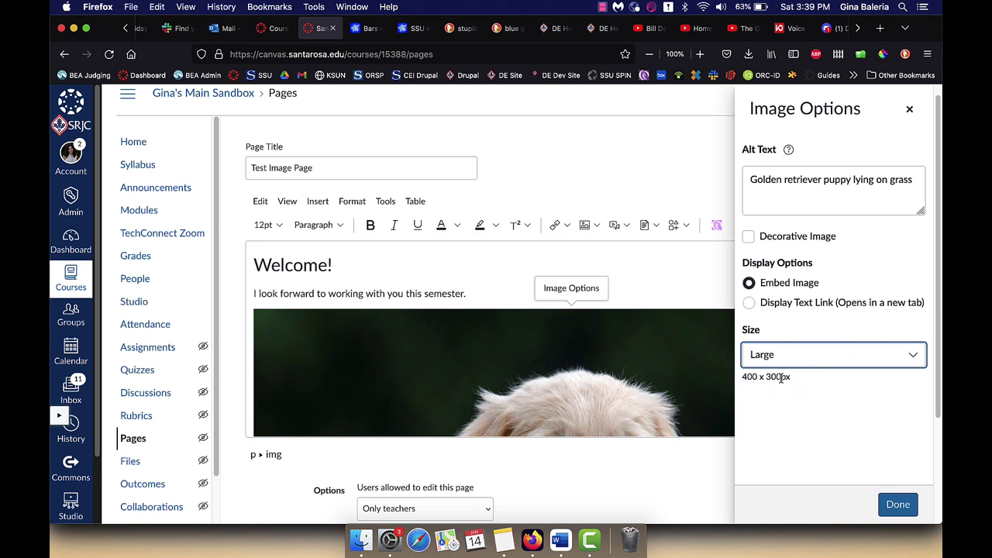
click(747, 377)
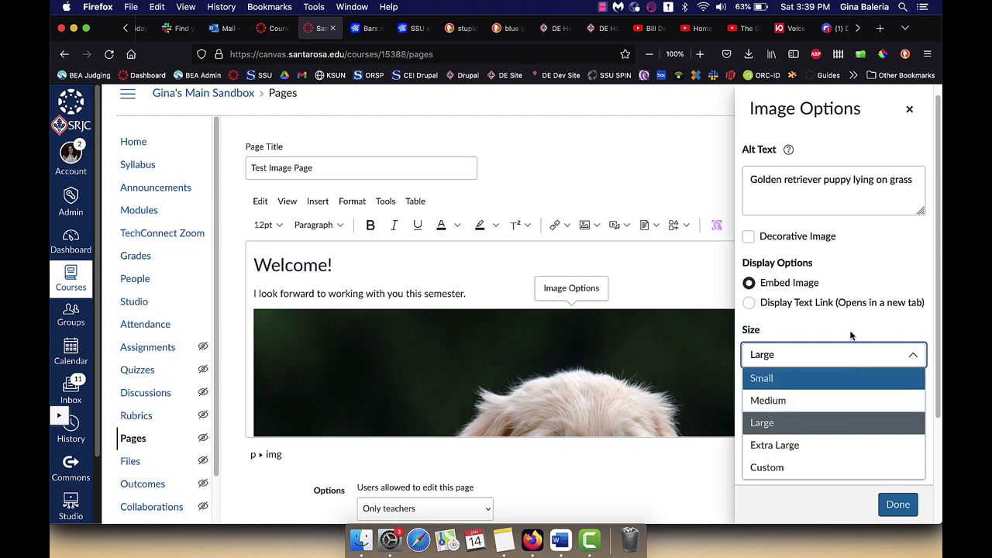
click(848, 354)
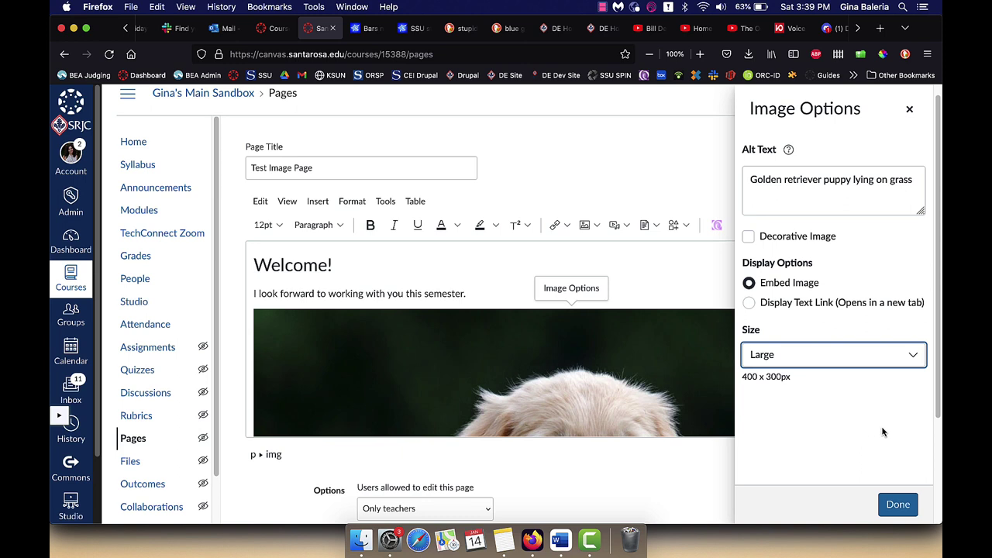
click(900, 505)
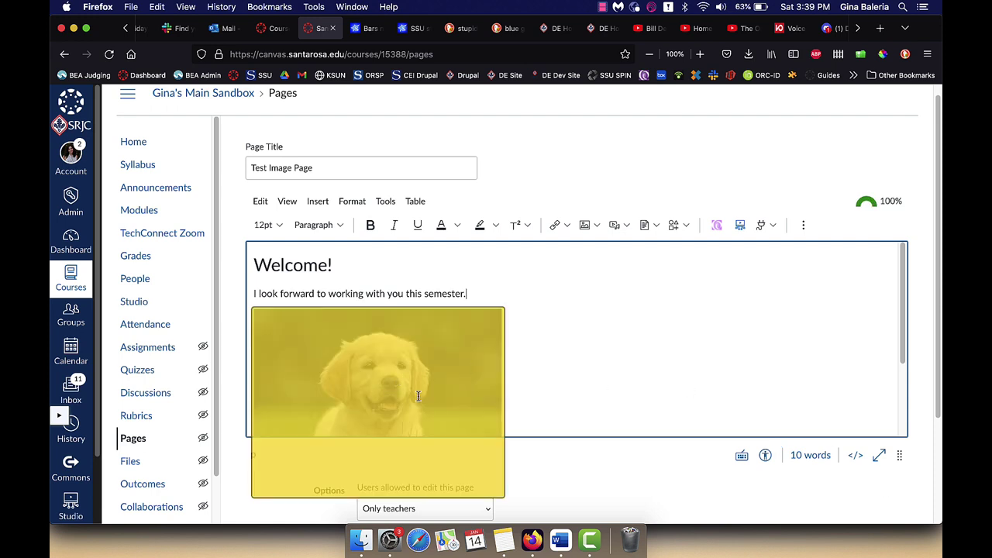
Add a new line below the puppy photo and insert a horizontal line there.
scroll(649, 350, down, 3)
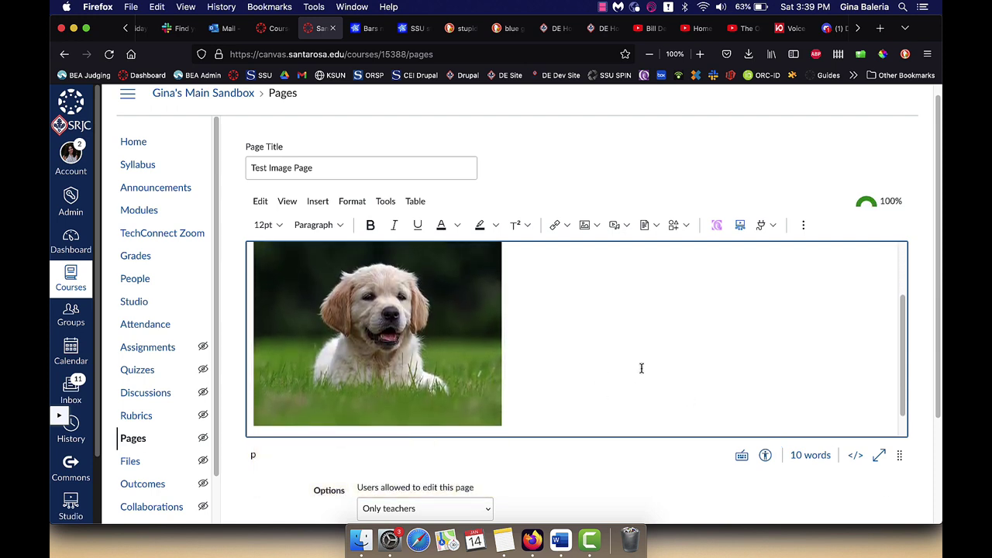
key(Return)
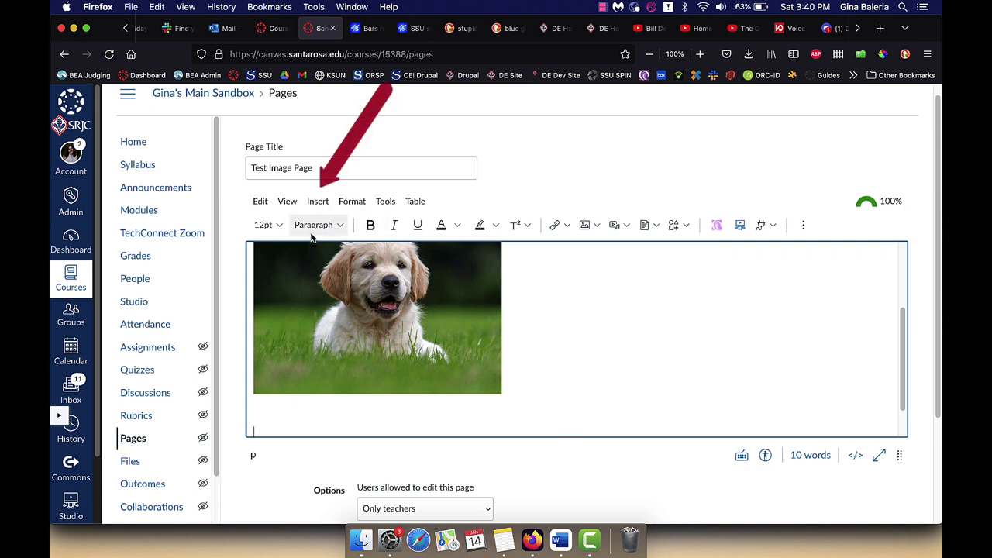
click(318, 200)
click(364, 396)
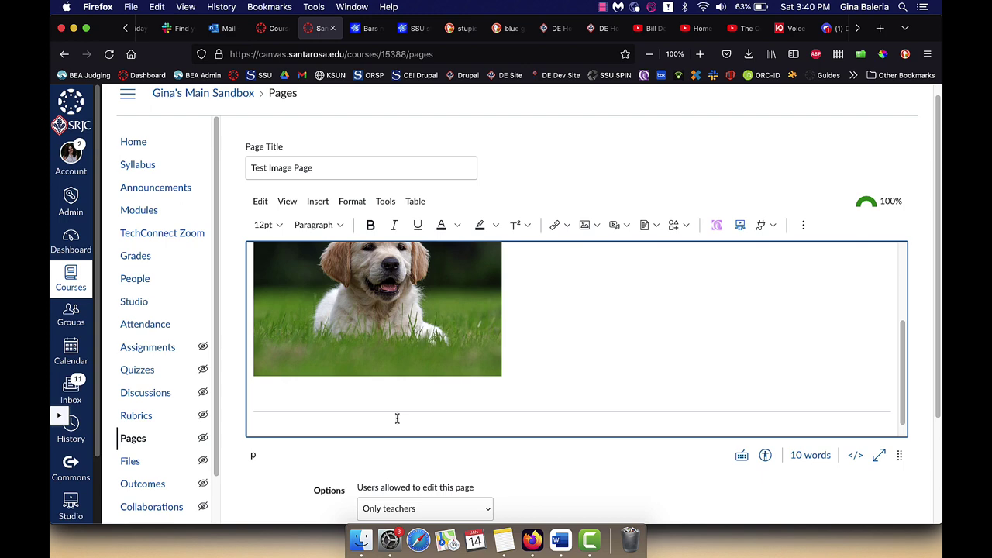
On Wikimedia Commons, leave the media viewer for Dog Breeds.jpg and examine the file page's author, source and licensing details.
scroll(363, 430, down, 1)
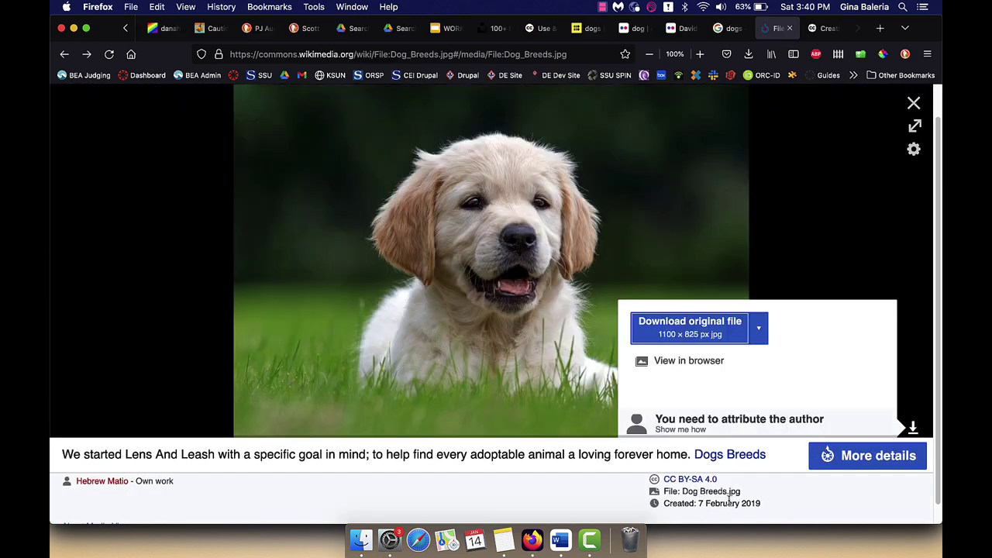
scroll(728, 500, down, 1)
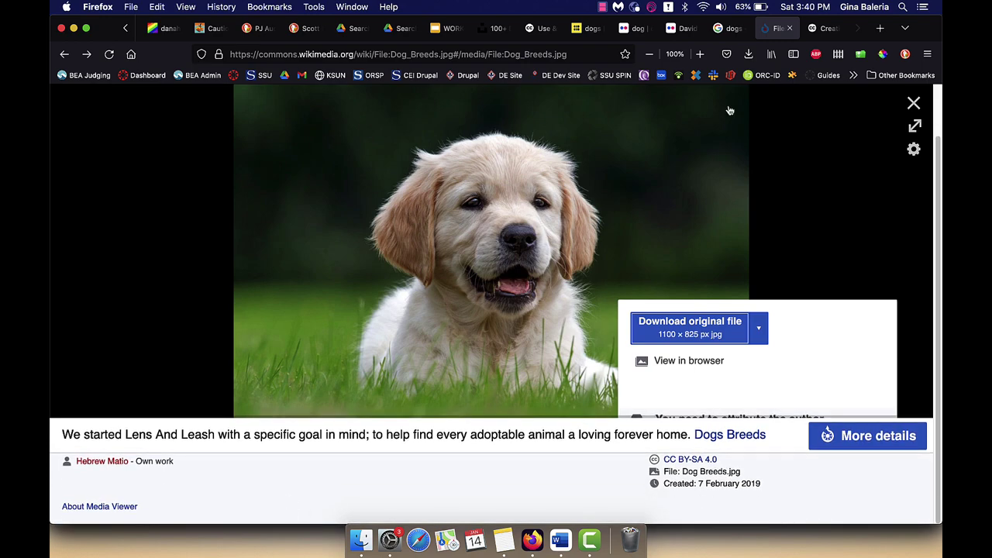
key(Escape)
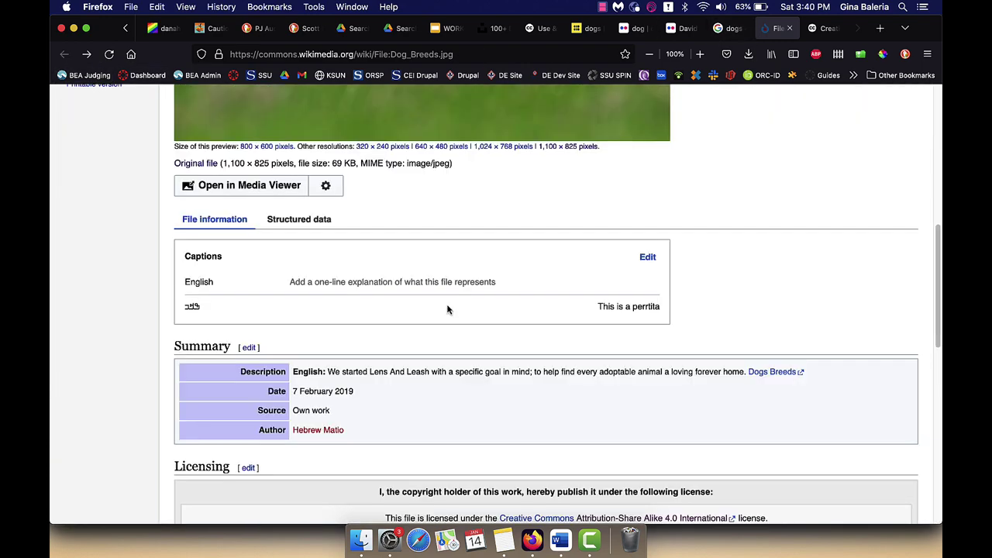
scroll(447, 310, down, 10)
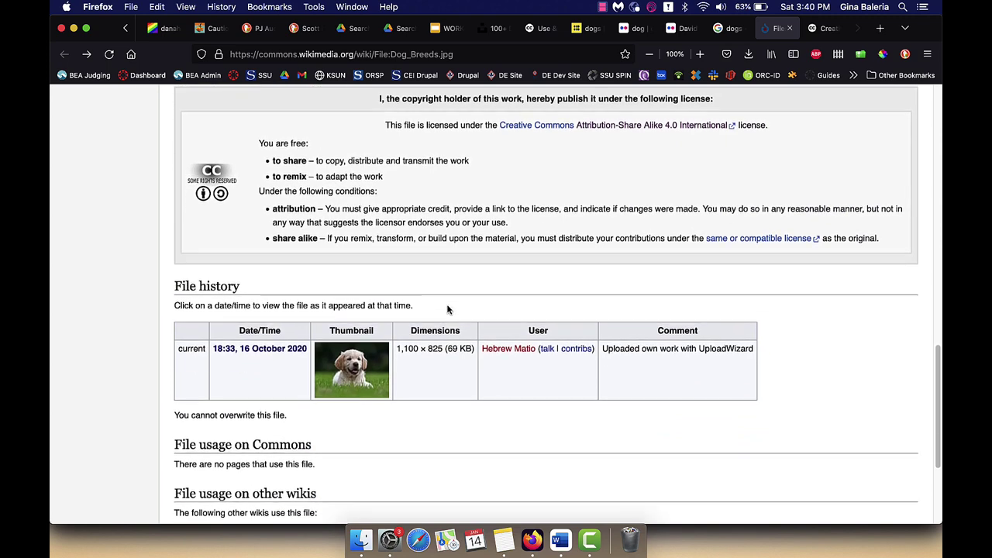
scroll(447, 310, down, 5)
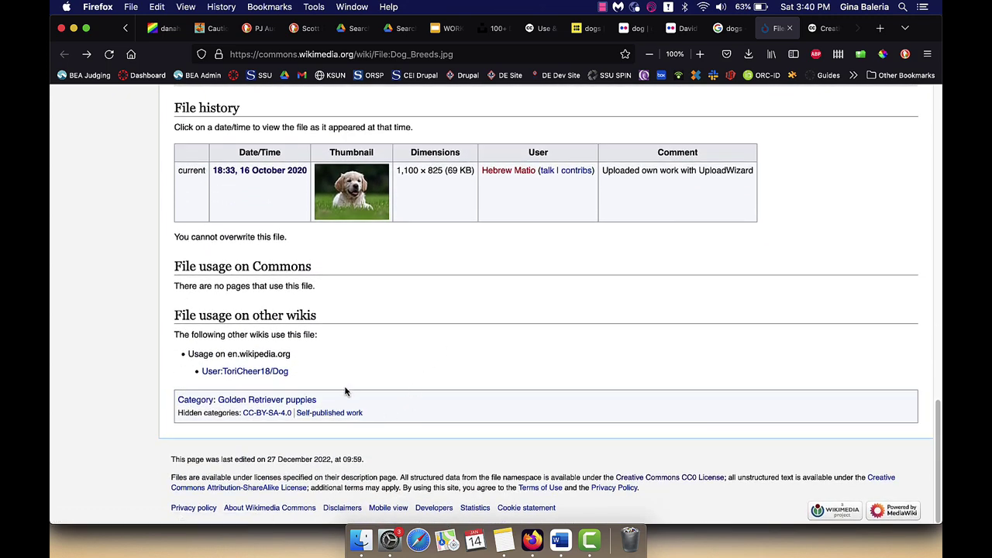
scroll(345, 392, up, 1)
scroll(345, 392, up, 14)
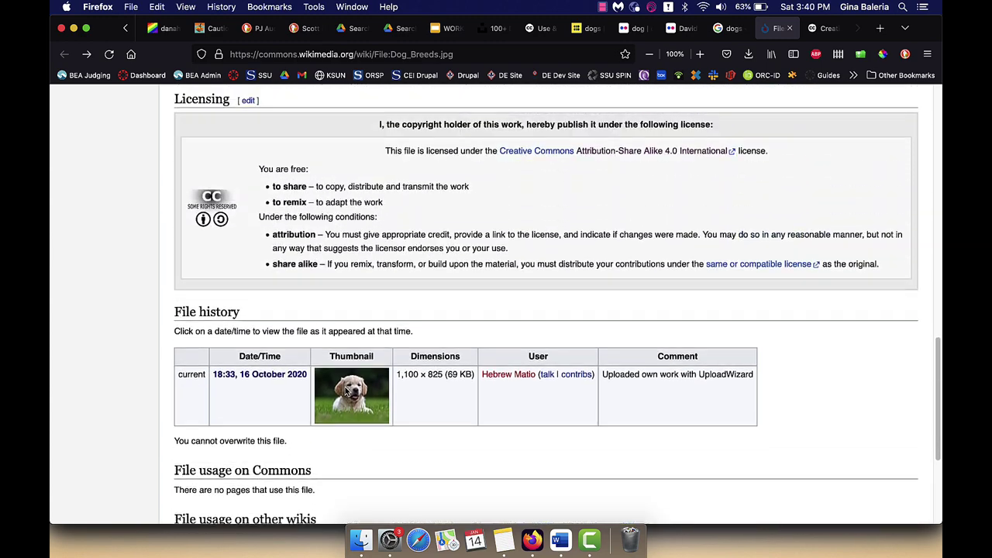
scroll(345, 385, up, 10)
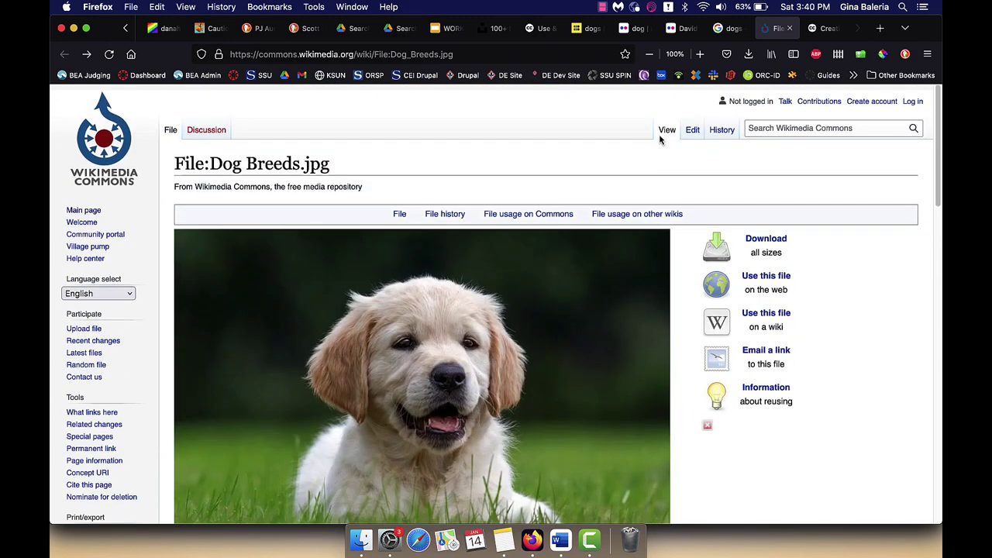
Examine the ideal attribution example for "Furggelen afterglow" on the Creative Commons Use & remix page, and return to the Dog Breeds.jpg file page.
click(589, 28)
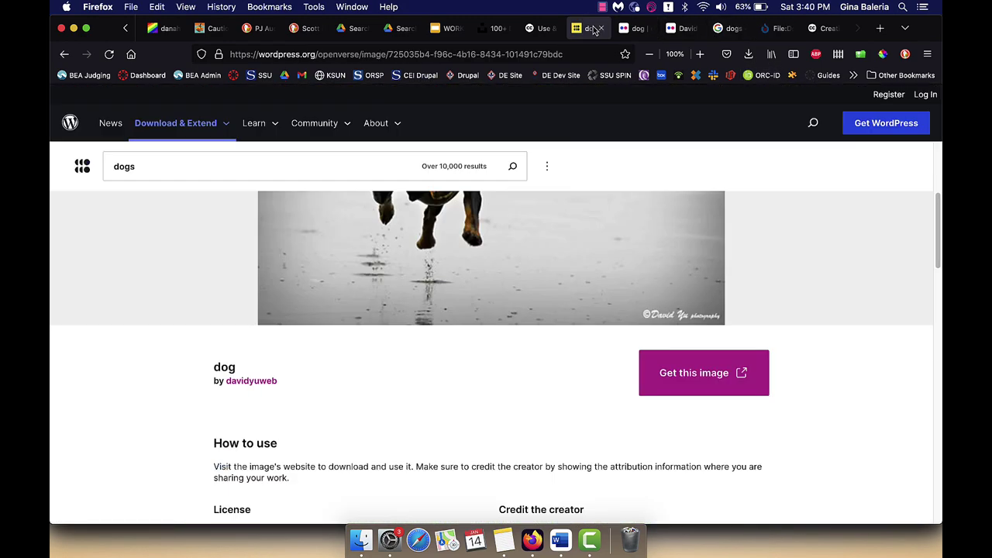
click(540, 28)
scroll(431, 274, down, 15)
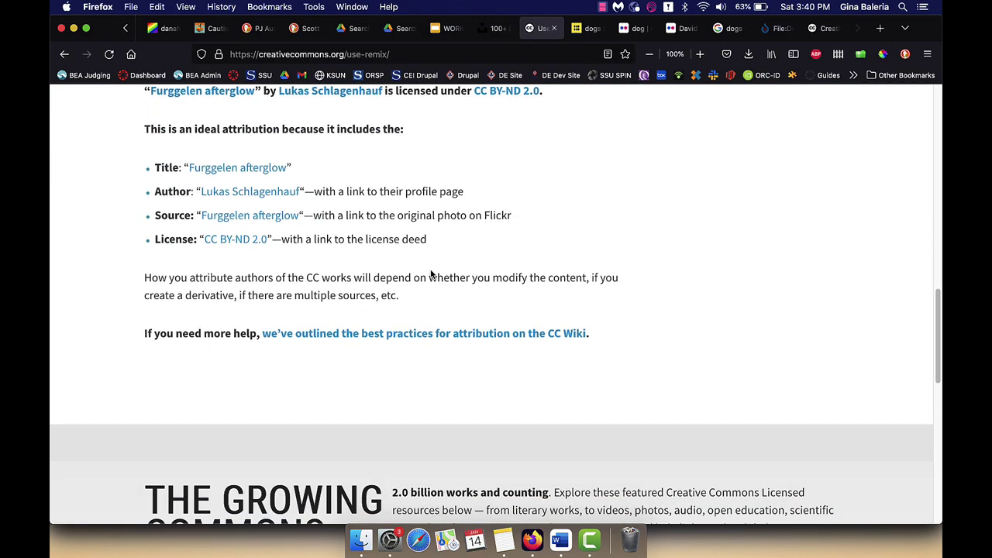
scroll(431, 268, up, 3)
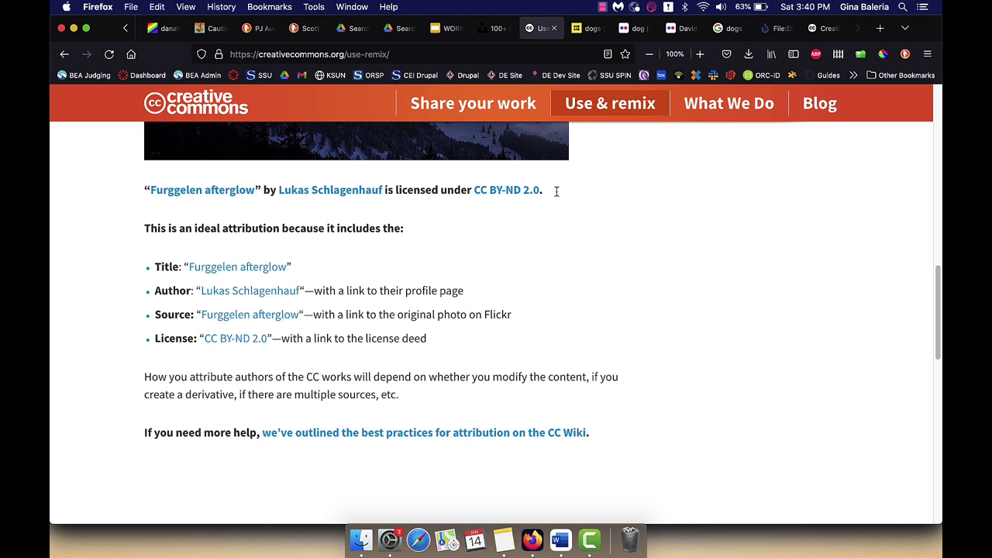
drag(555, 192, 128, 199)
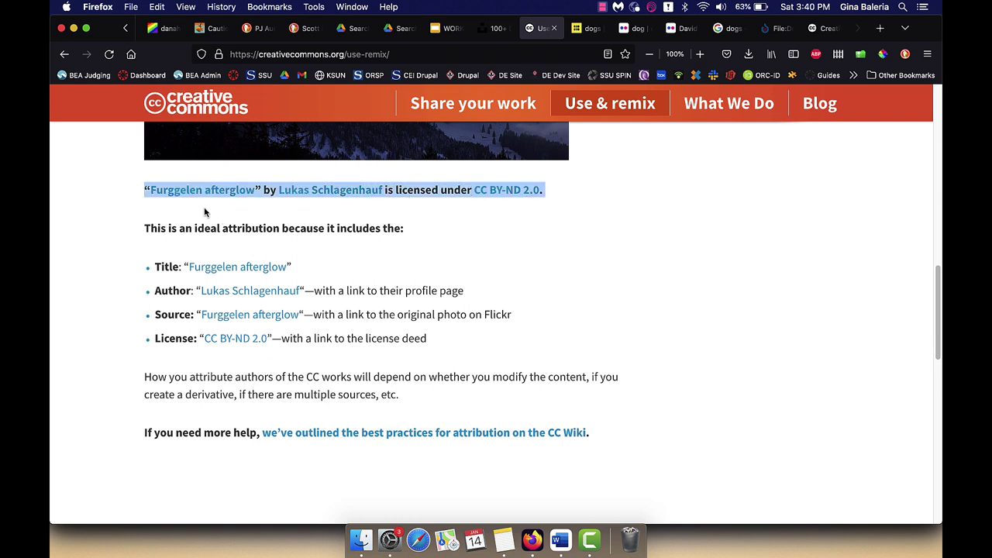
scroll(206, 214, up, 6)
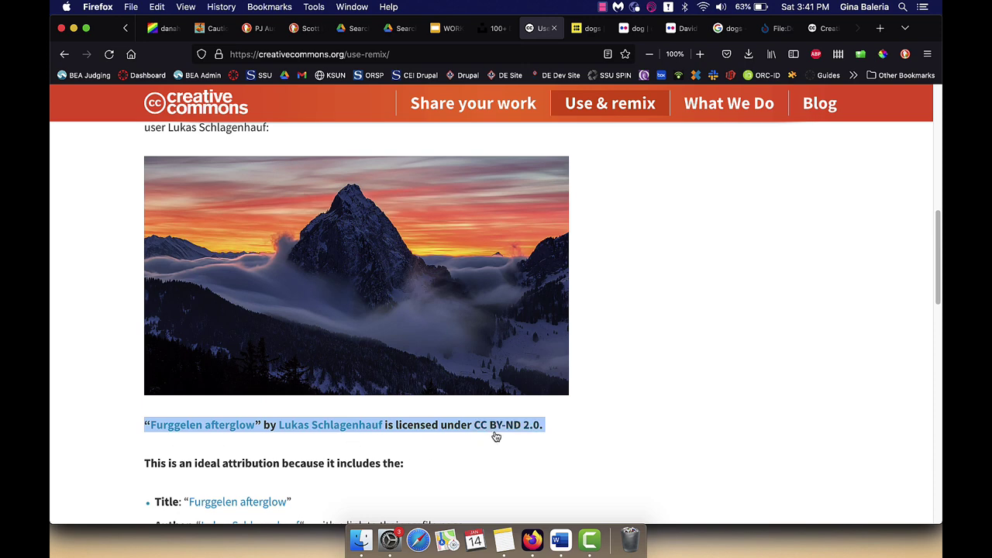
scroll(562, 451, down, 1)
scroll(562, 451, down, 3)
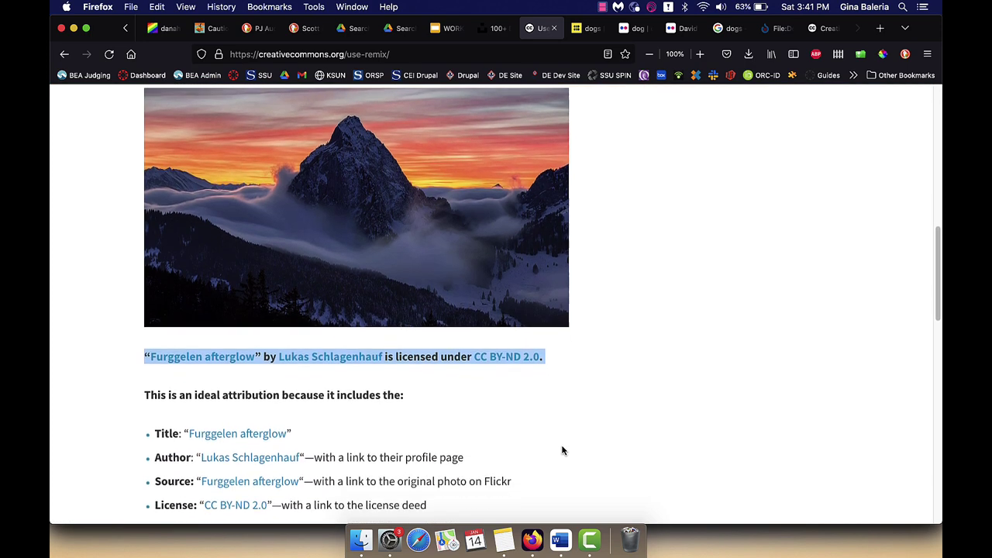
drag(306, 409, 169, 408)
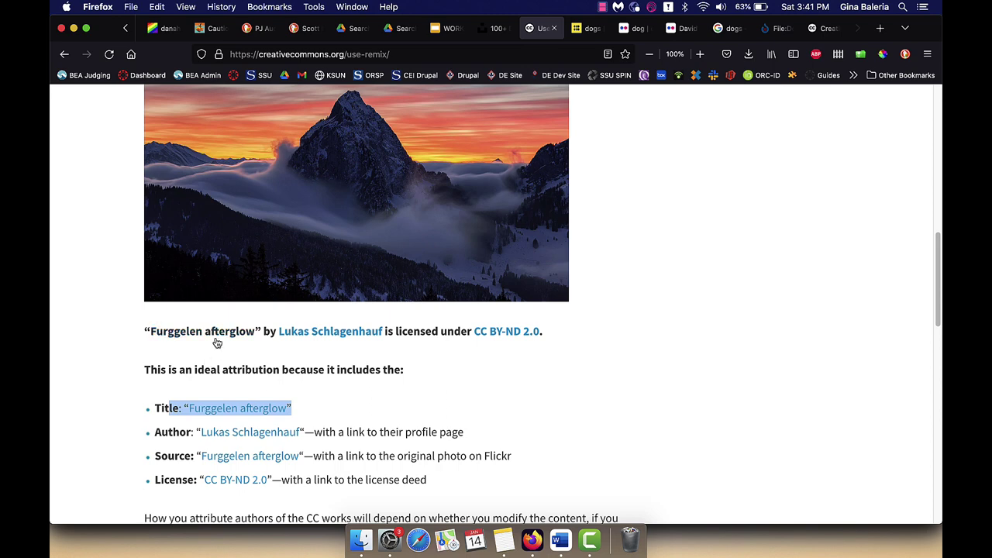
click(630, 28)
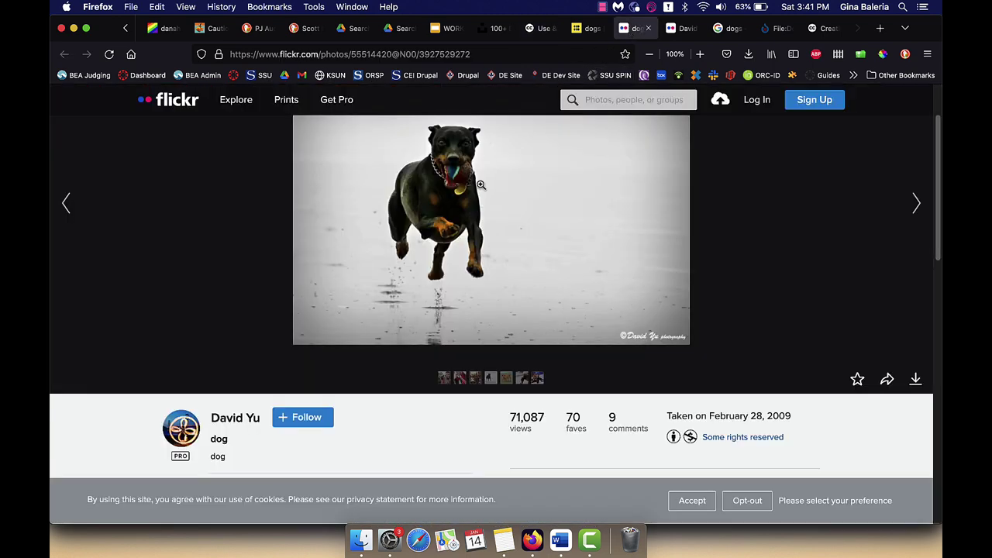
click(772, 30)
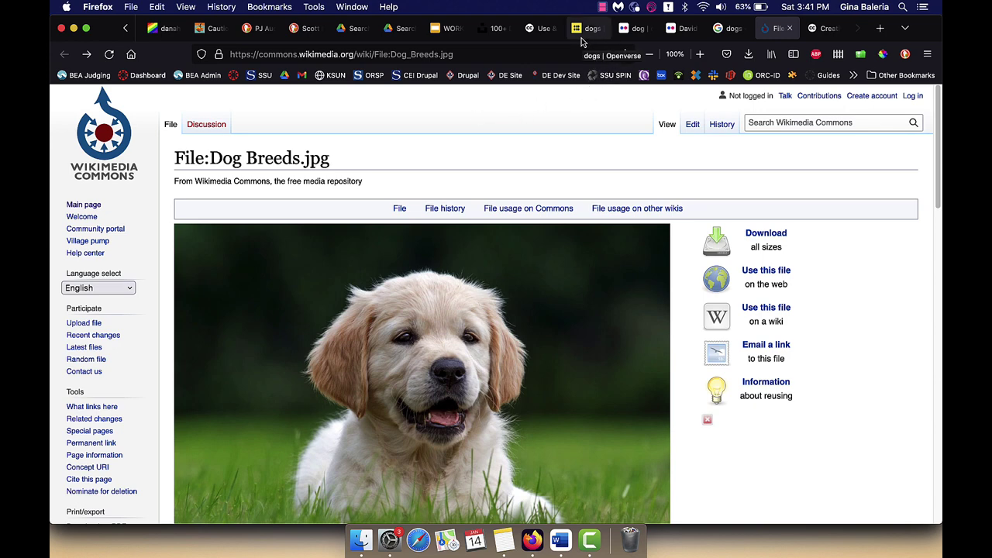
Examine the author line of the "Furggelen afterglow" attribution example and the Flickr dog photographer's profile page as a link target.
click(541, 36)
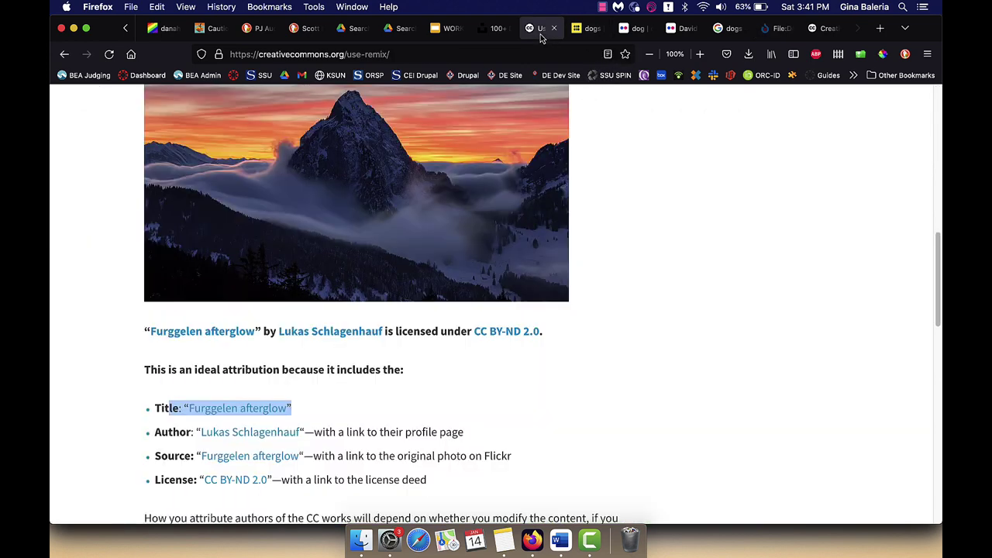
click(317, 410)
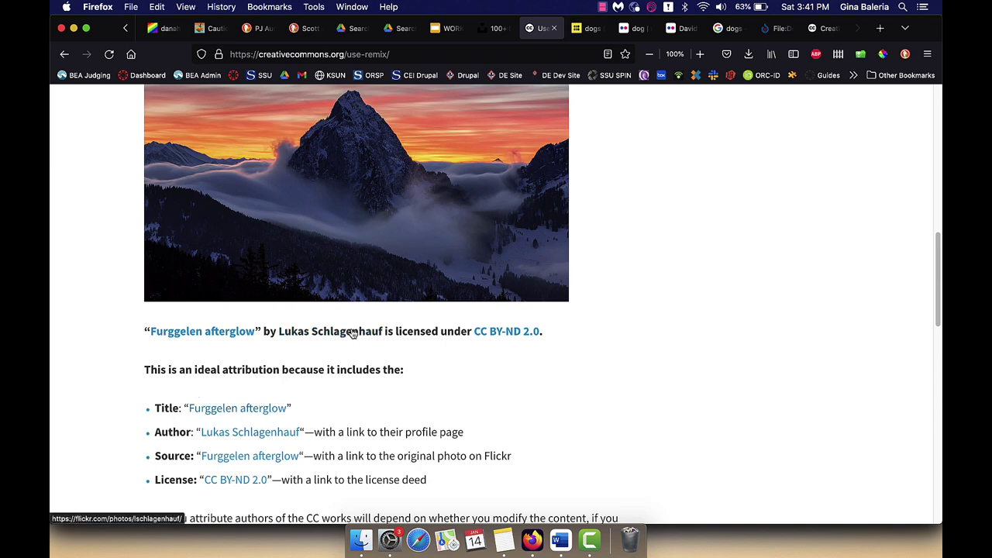
drag(484, 435, 316, 432)
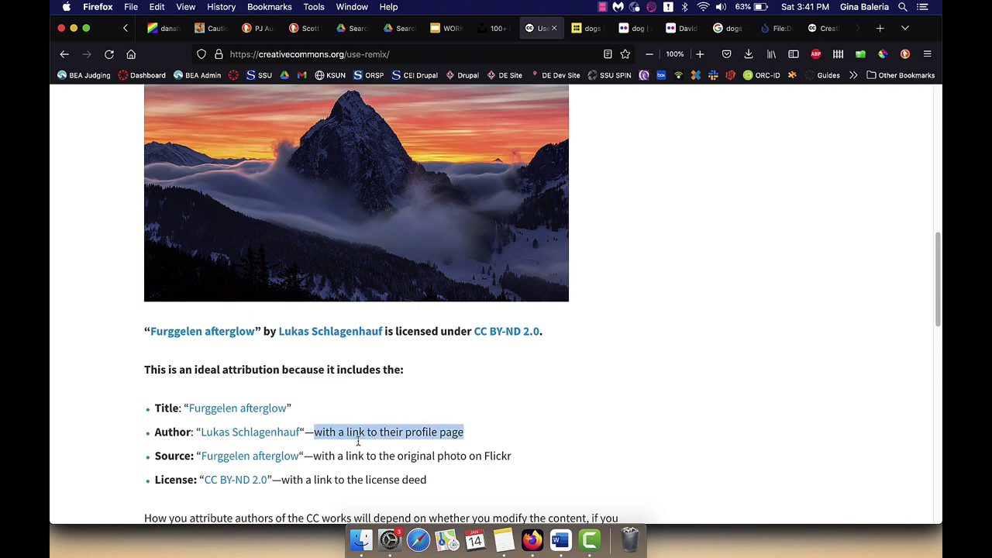
click(684, 28)
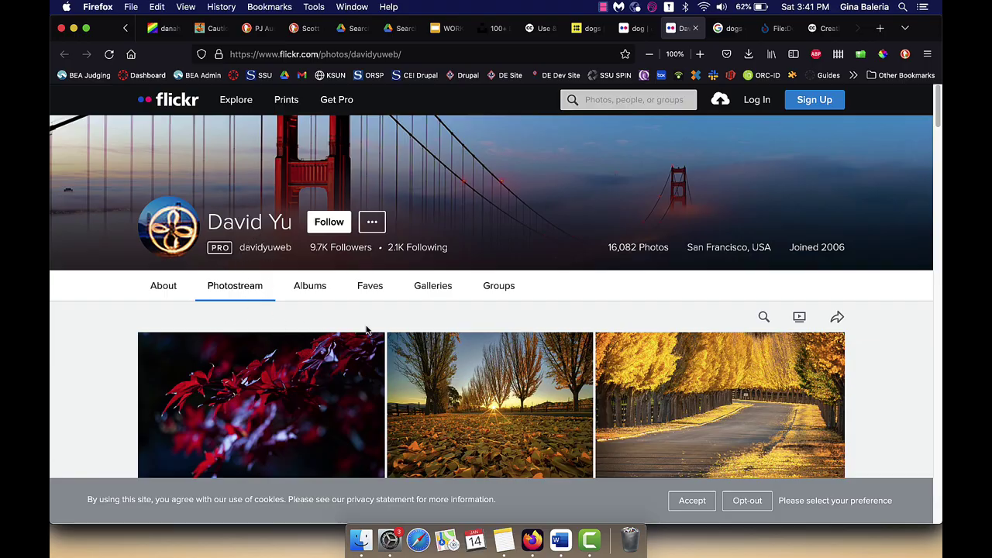
scroll(366, 329, down, 5)
scroll(367, 328, down, 10)
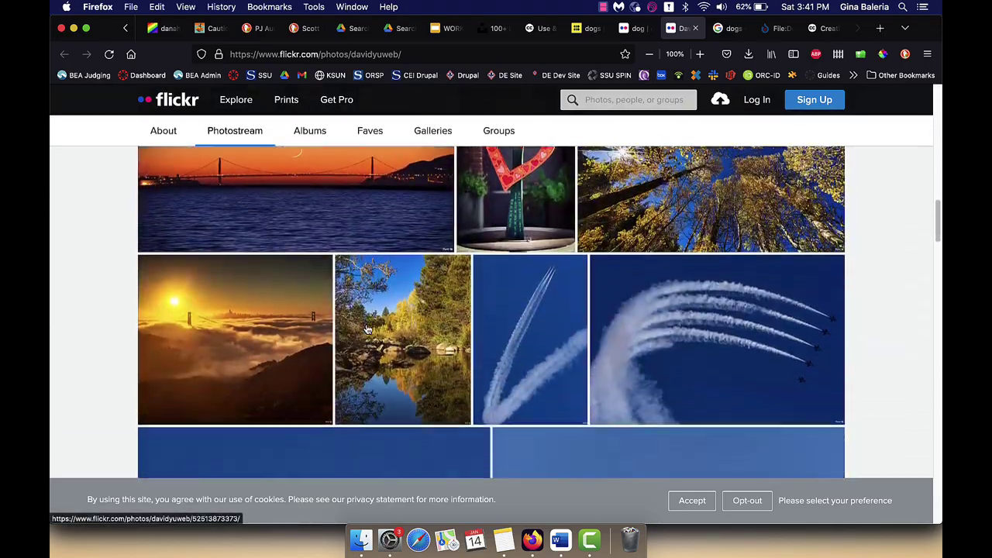
scroll(367, 328, up, 15)
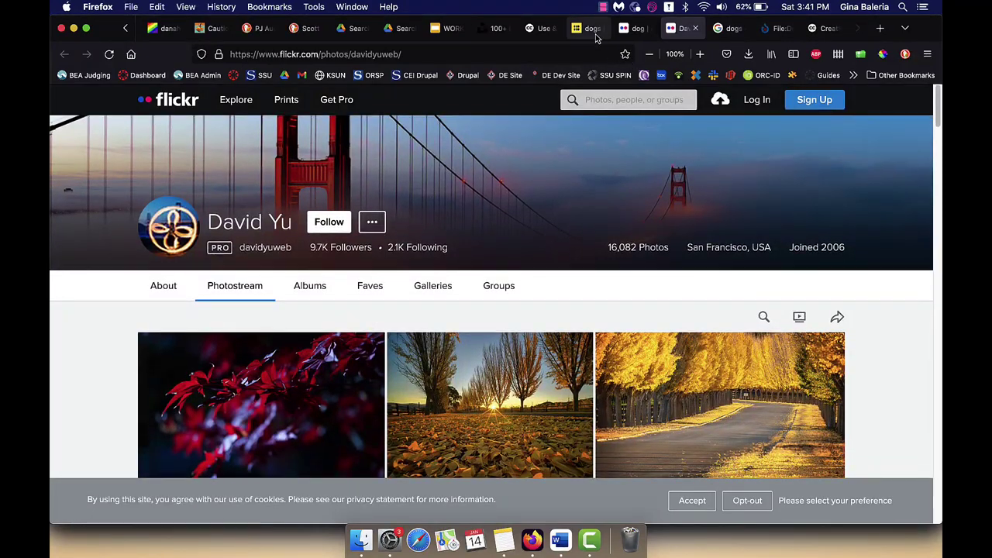
Compare the example's license line with the Attribution-ShareAlike 4.0 International deed and the license notice on the Flickr dog photo.
click(542, 29)
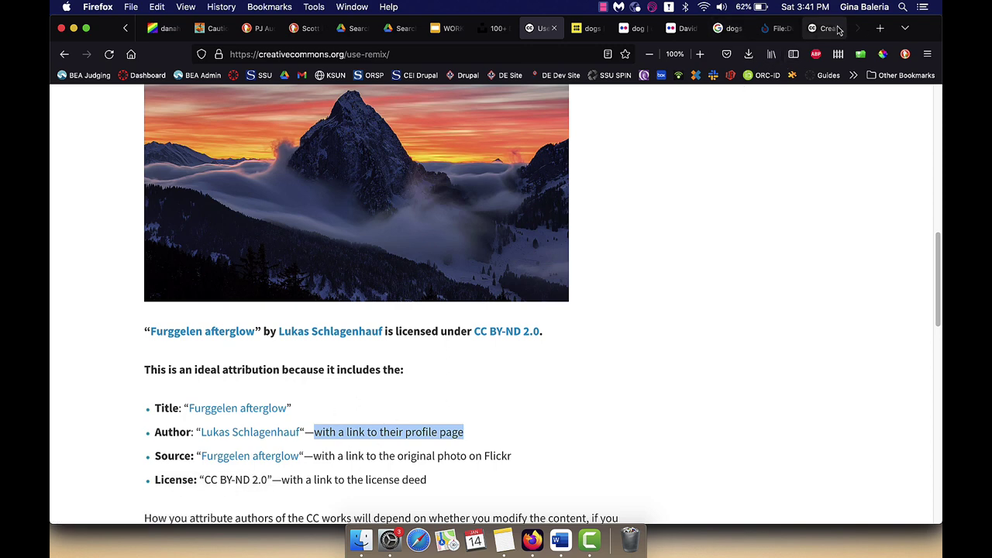
click(838, 29)
scroll(490, 191, up, 3)
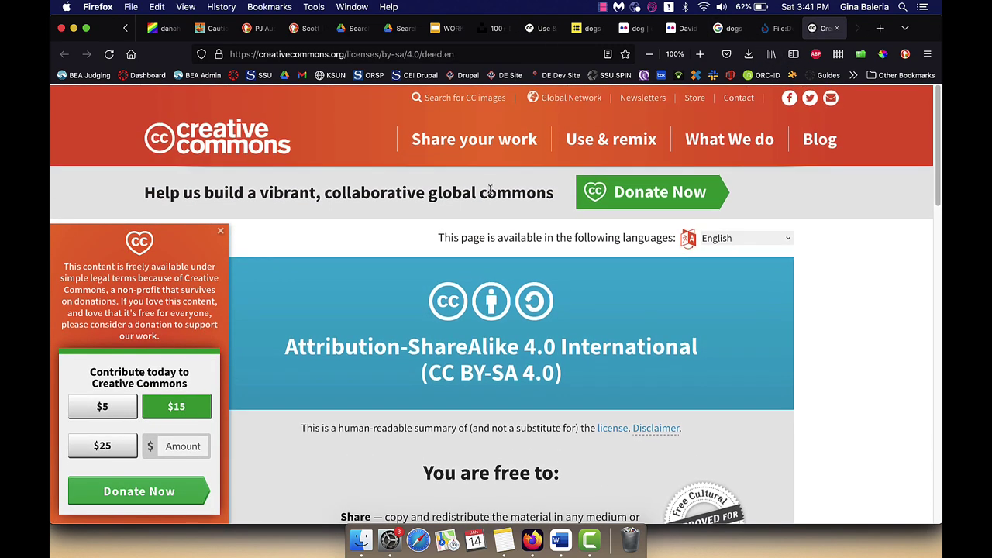
scroll(490, 190, down, 3)
click(632, 28)
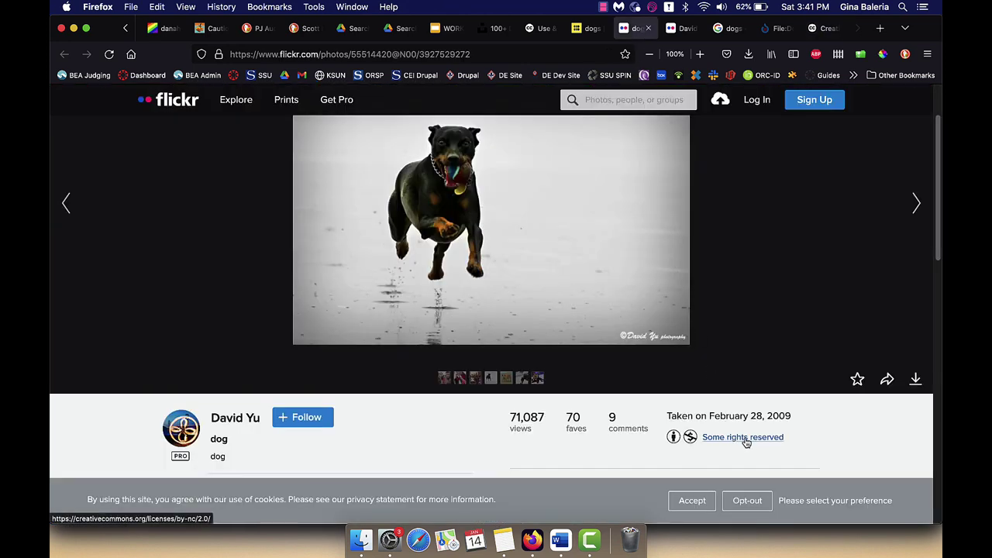
Examine the Summary and Licensing sections of the Dog Breeds.jpg file page on Wikimedia Commons.
click(772, 31)
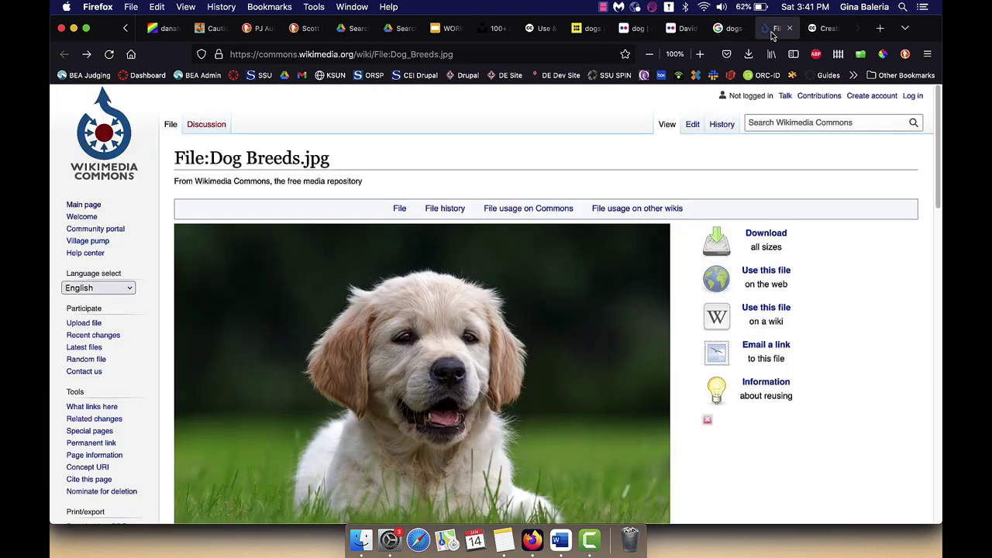
scroll(713, 391, down, 7)
scroll(713, 391, up, 3)
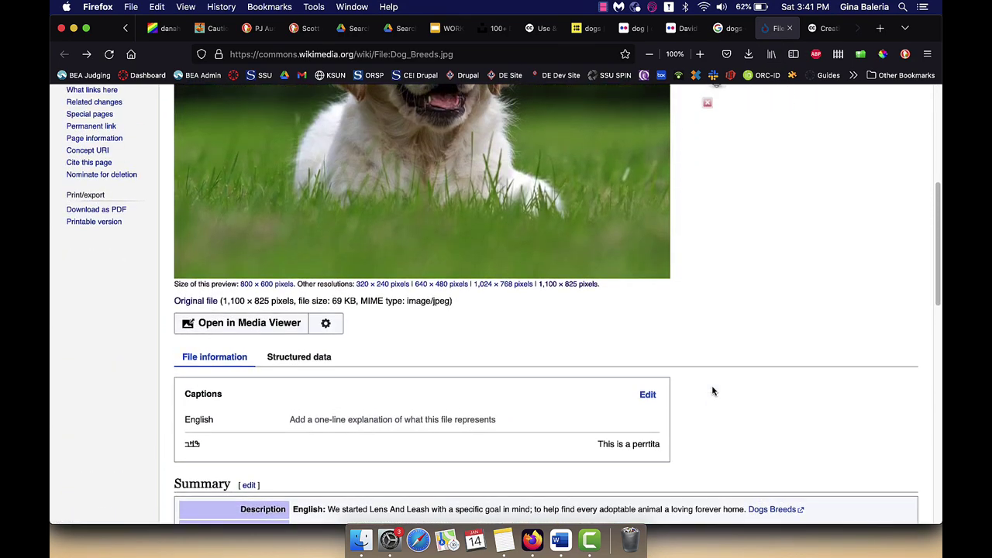
scroll(713, 391, down, 5)
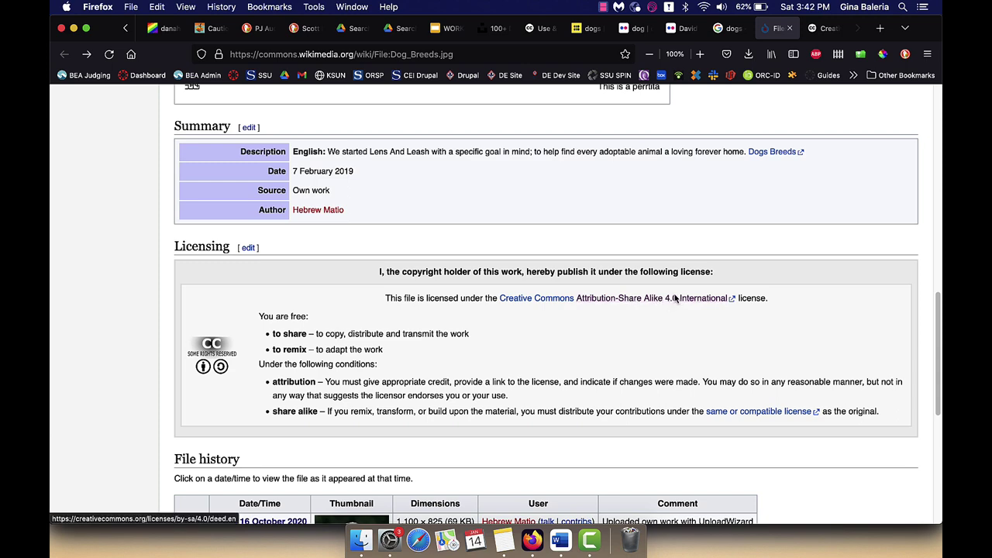
Review the ideal attribution elements on the Use & remix page and examine the running dog photo's details on Flickr.
click(535, 31)
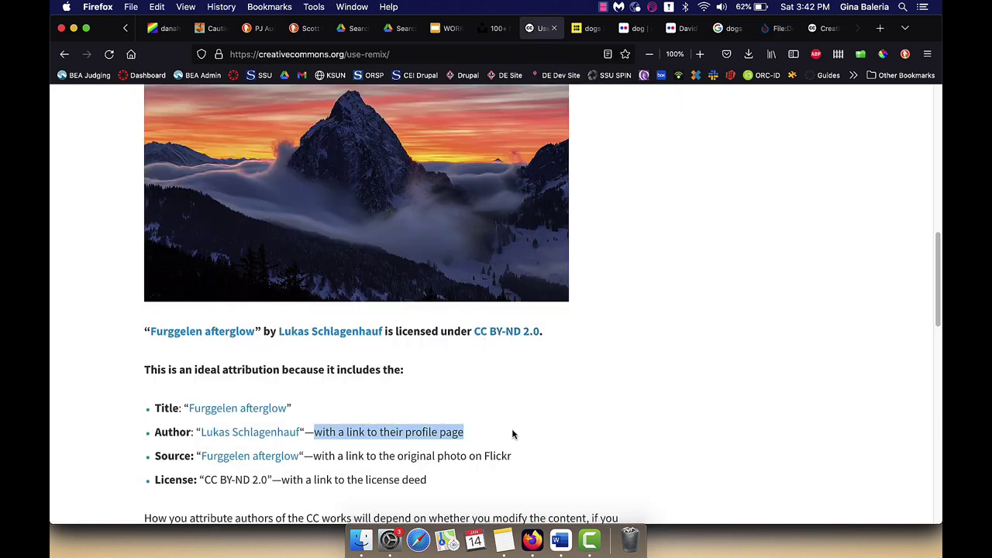
scroll(514, 434, down, 2)
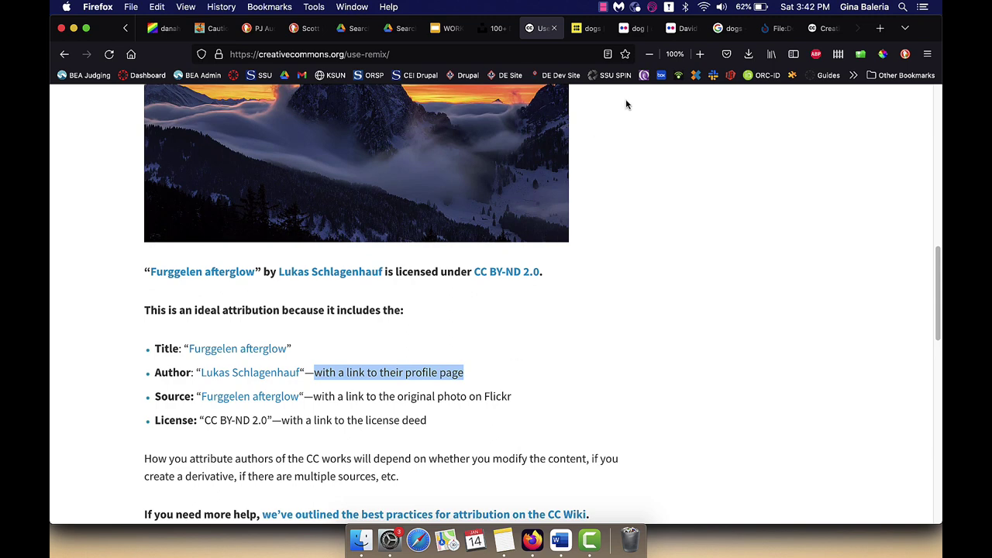
click(632, 27)
scroll(628, 289, down, 5)
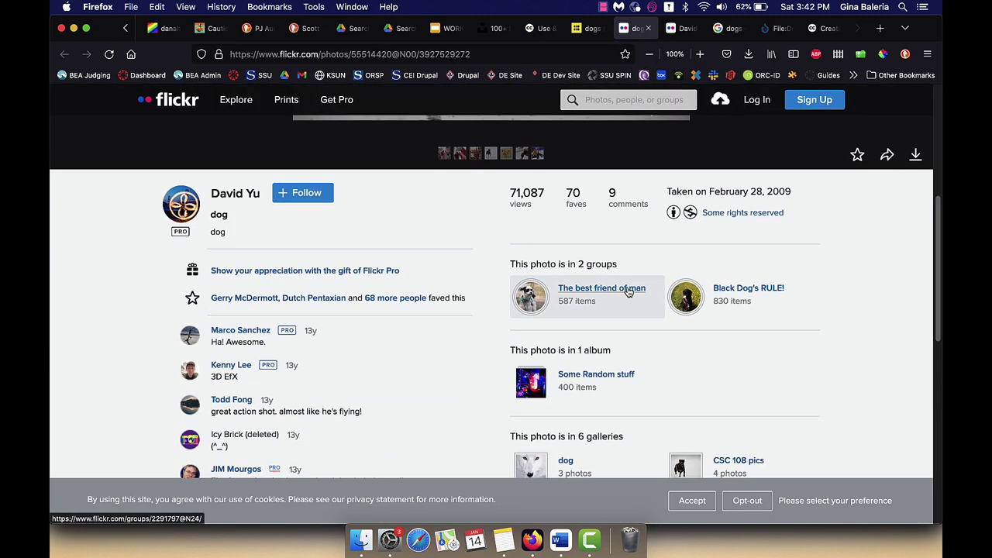
scroll(628, 289, down, 5)
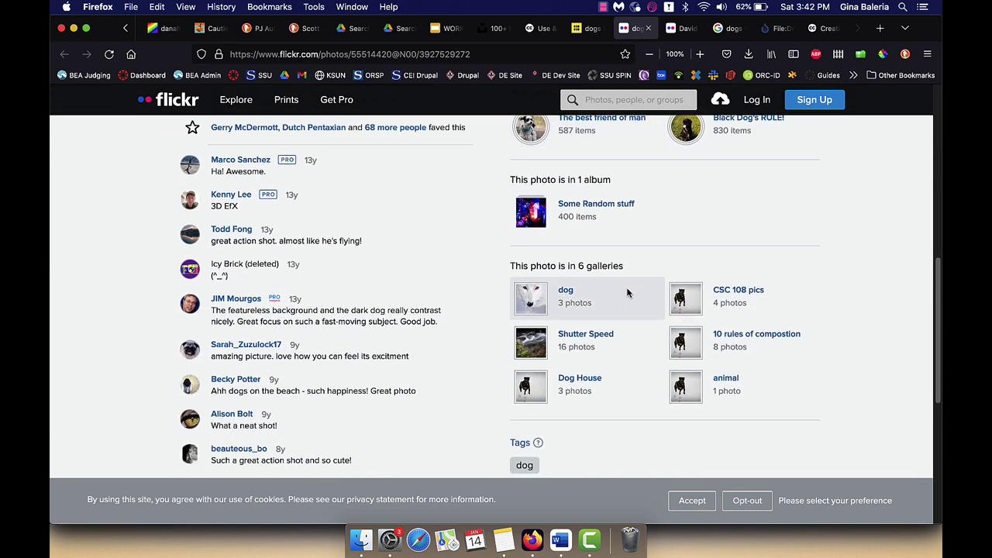
Examine the ready-made rich text creator credit for the running dog photo on Openverse.
click(591, 28)
scroll(507, 252, up, 5)
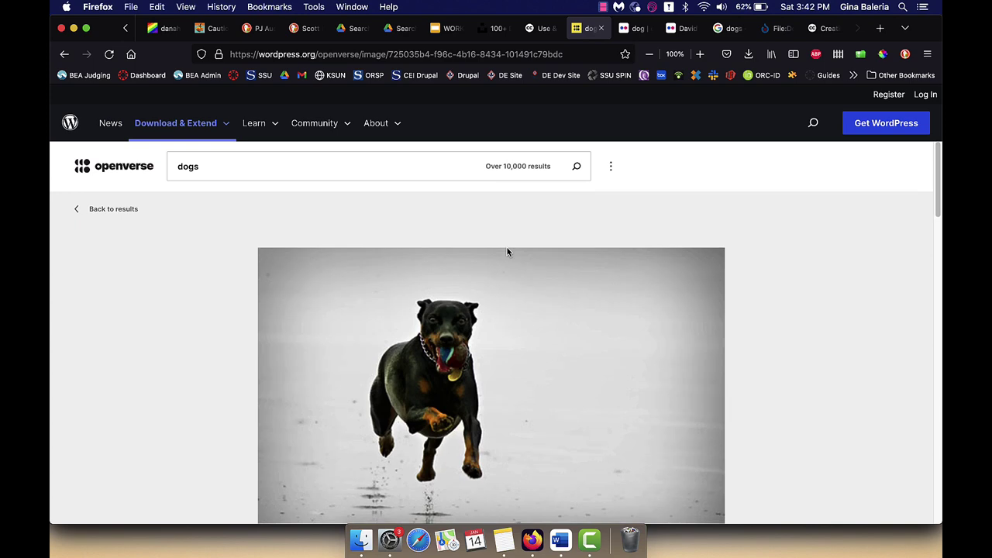
scroll(507, 252, down, 5)
scroll(507, 252, down, 3)
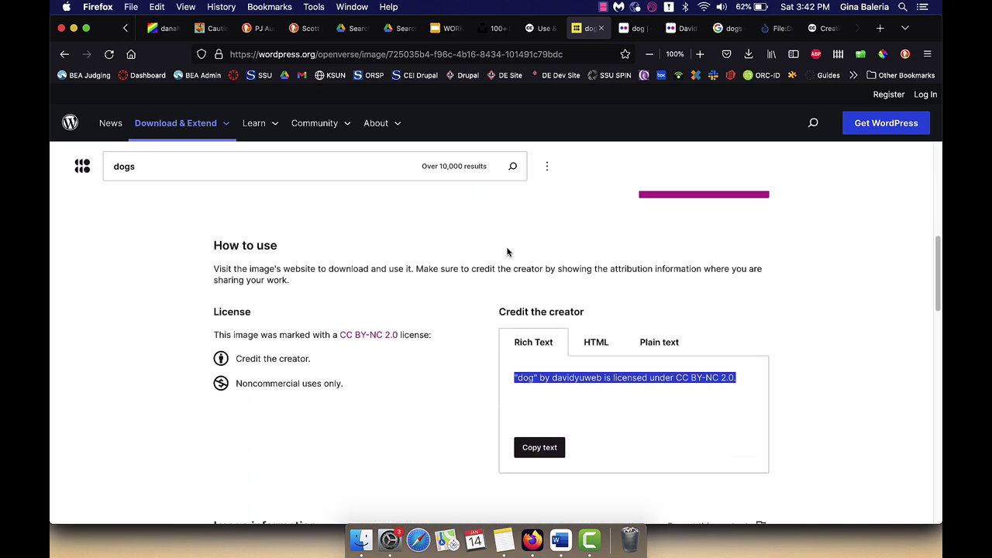
click(613, 401)
drag(742, 376, 512, 370)
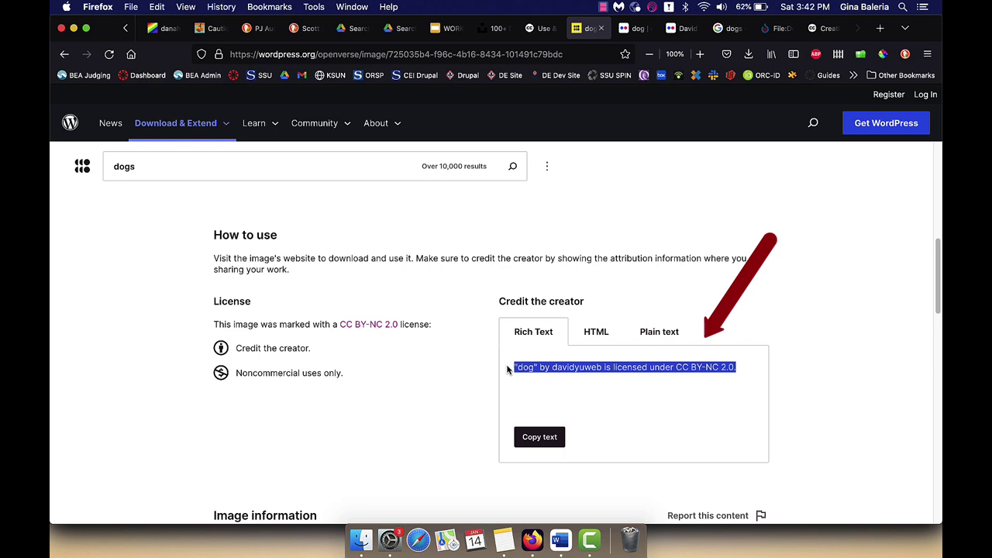
click(527, 398)
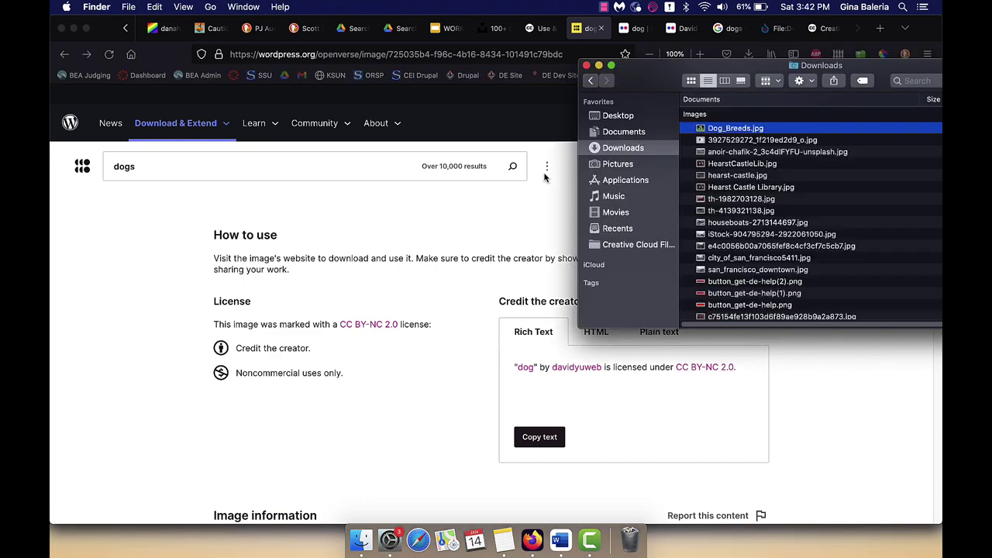
Return to the Dog Breeds.jpg page on Wikimedia Commons and open the puppy photo in the media viewer.
key(super+Tab)
key(super+Tab)
click(638, 28)
click(682, 28)
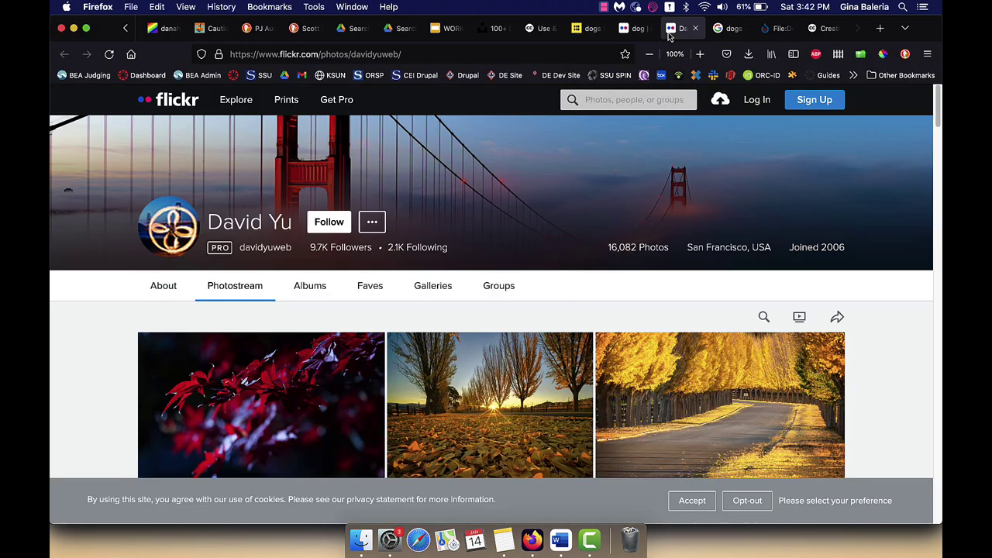
click(775, 28)
scroll(581, 284, down, 5)
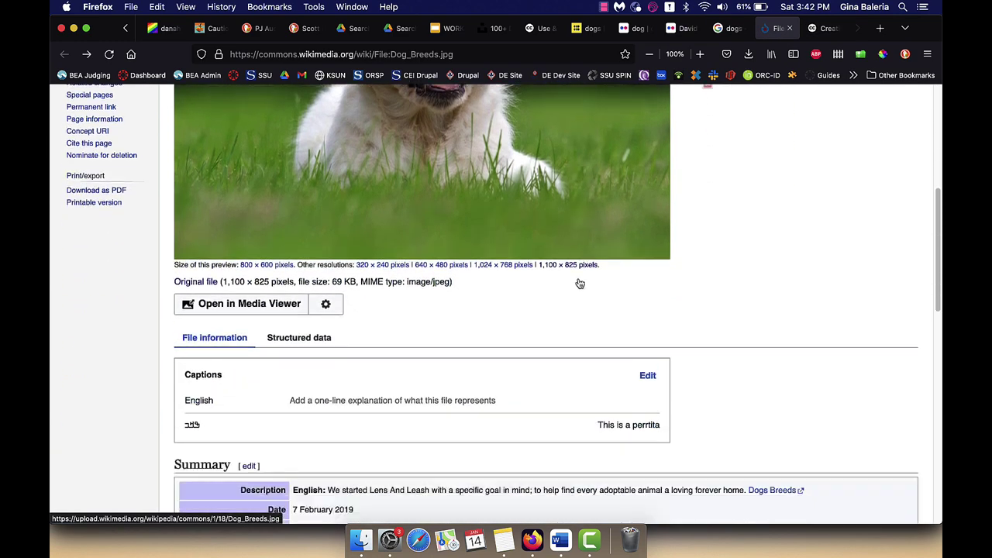
click(318, 266)
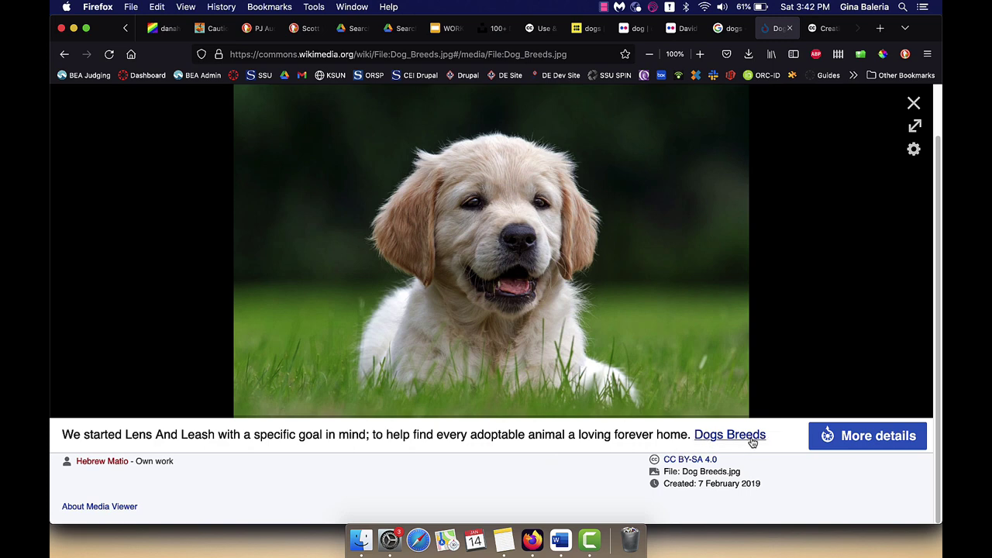
scroll(814, 31, up, 1)
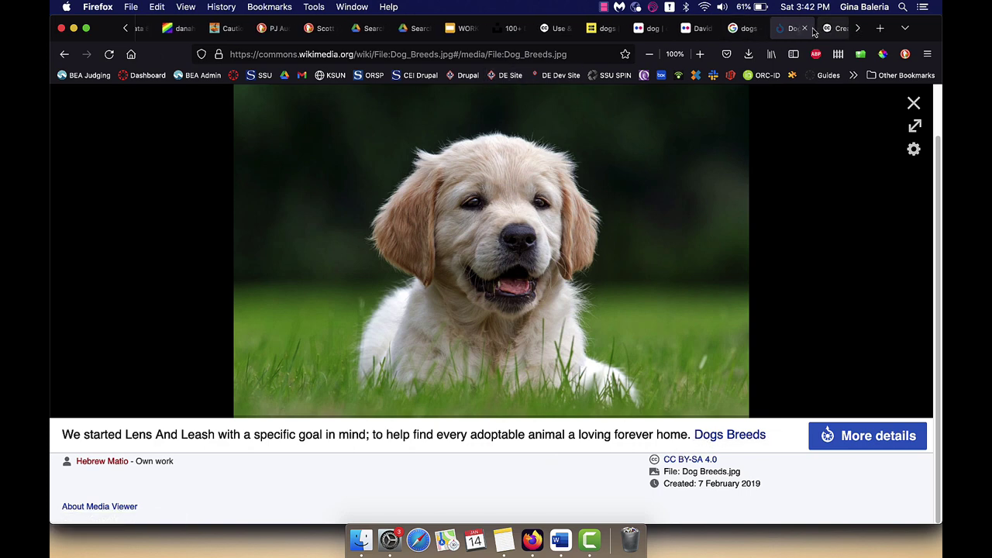
scroll(814, 31, down, 2)
Write "Dog breeds by" below the horizontal line on the Canvas page, followed by the linked author name from the media viewer.
click(818, 28)
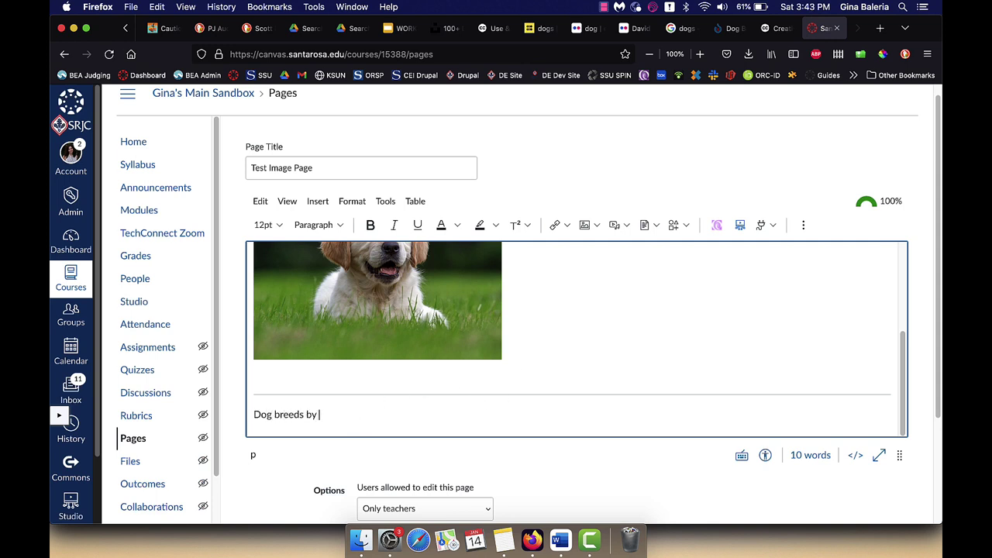
click(777, 28)
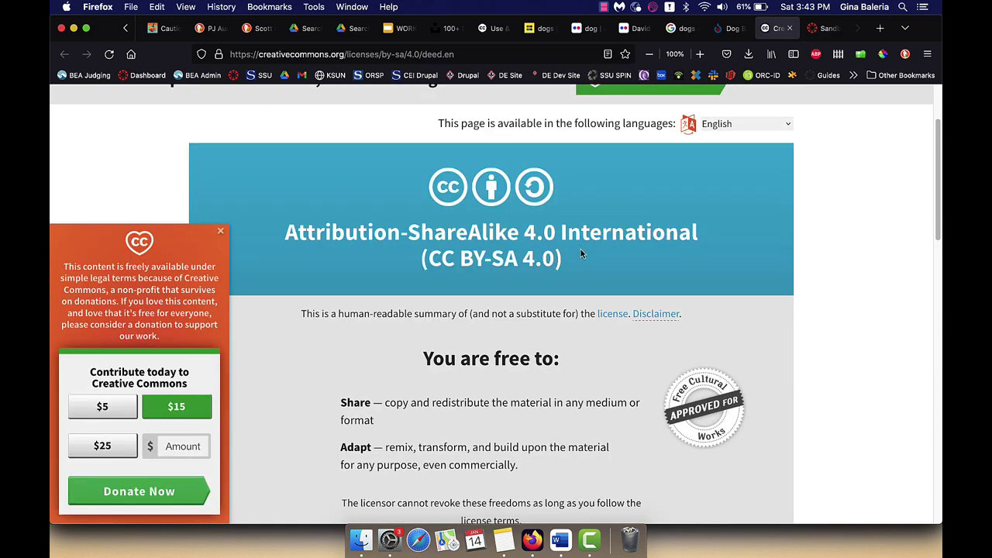
click(727, 29)
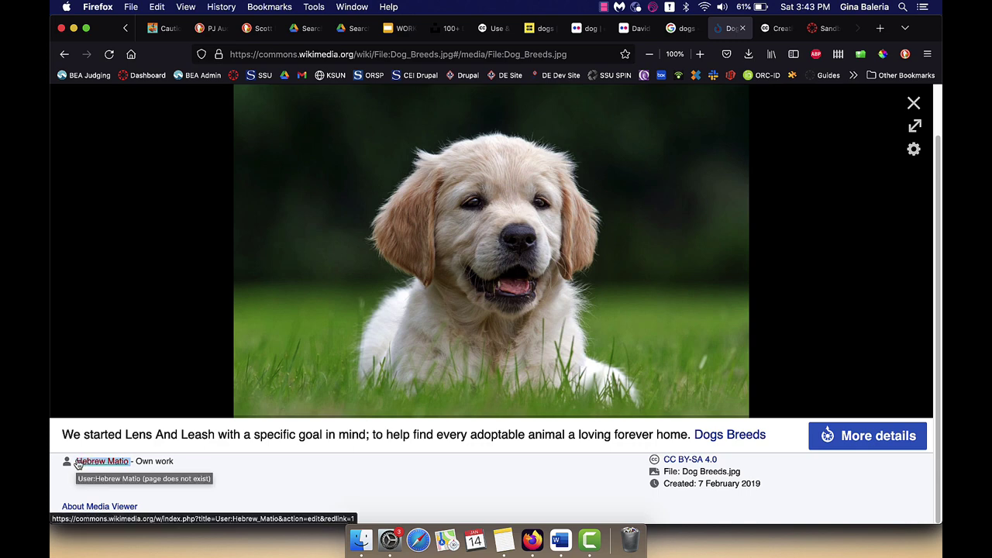
click(812, 29)
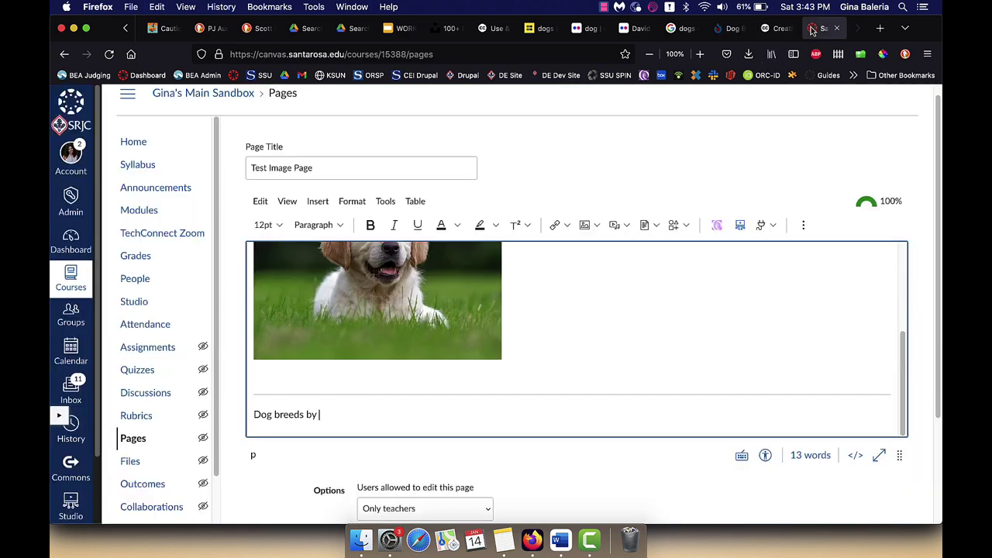
text(Hebrew Matio)
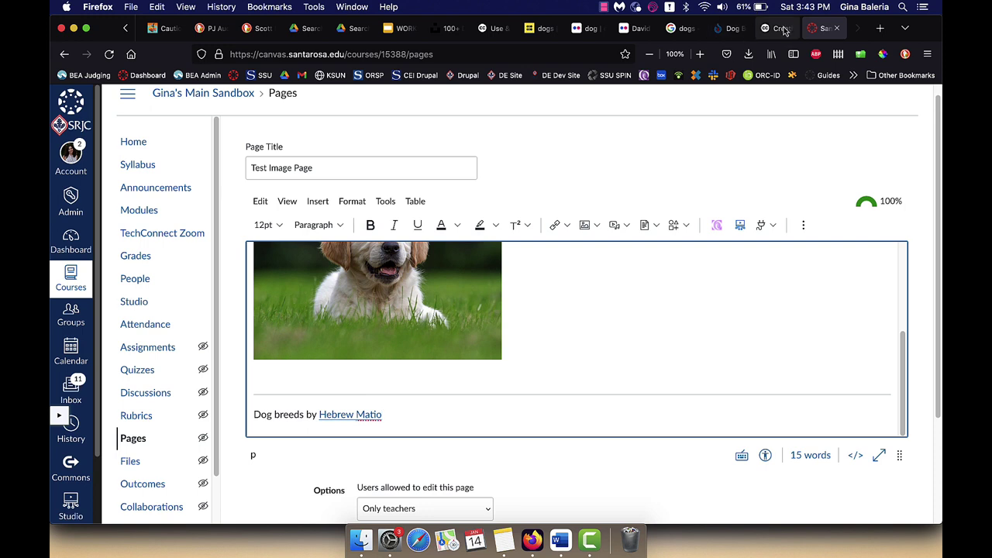
Add parentheses after the author's name and paste in the CC BY-SA 4.0 license label copied from the media viewer.
text(()
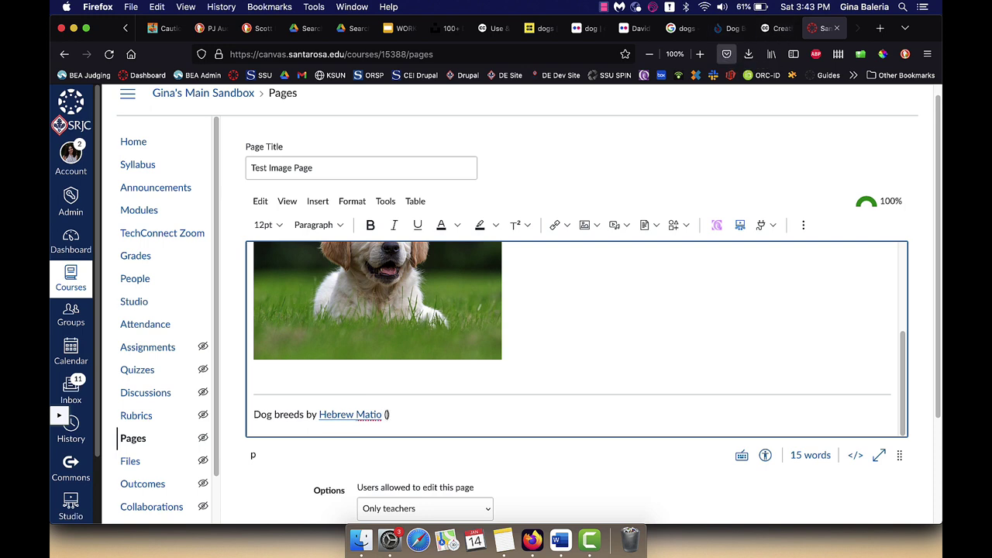
text())
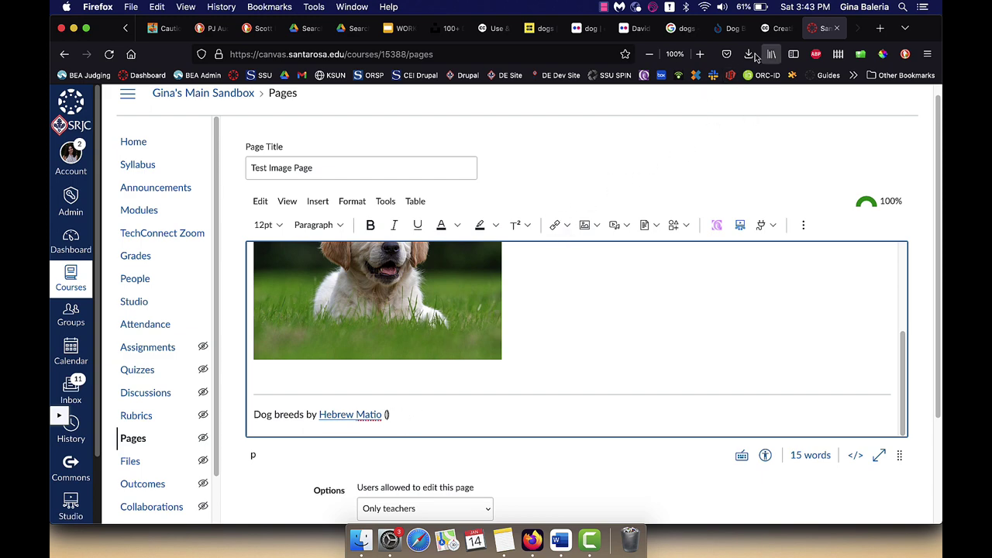
click(731, 28)
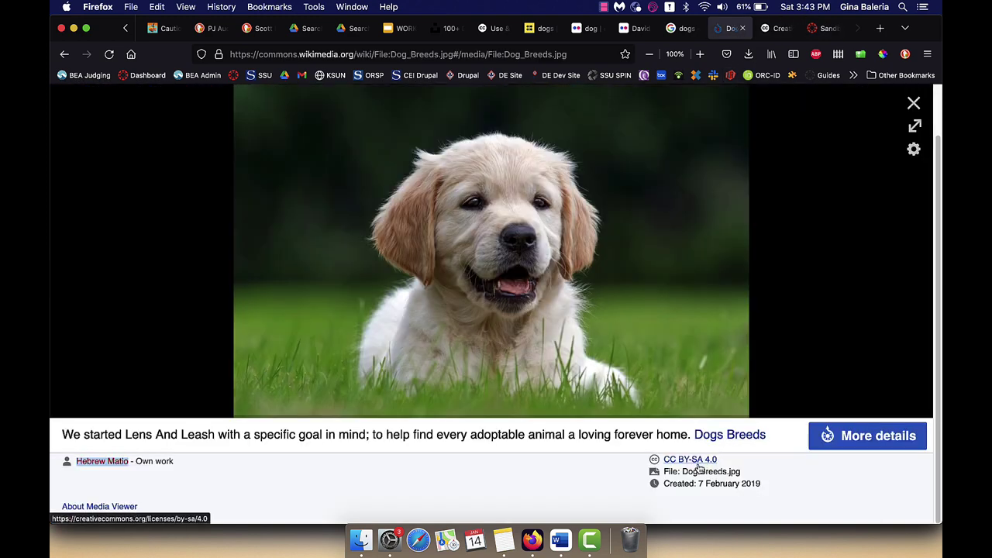
drag(719, 462, 668, 468)
key(super+c)
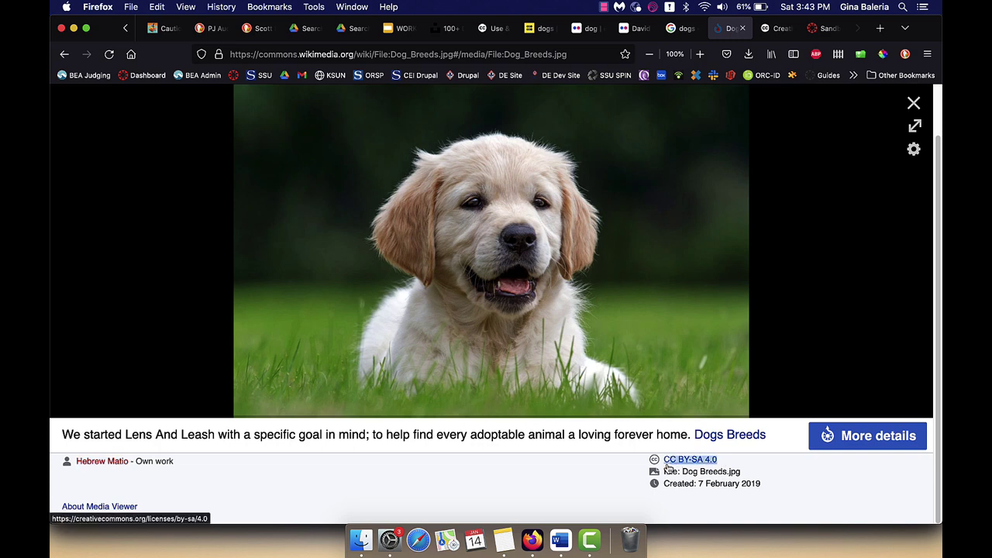
click(823, 28)
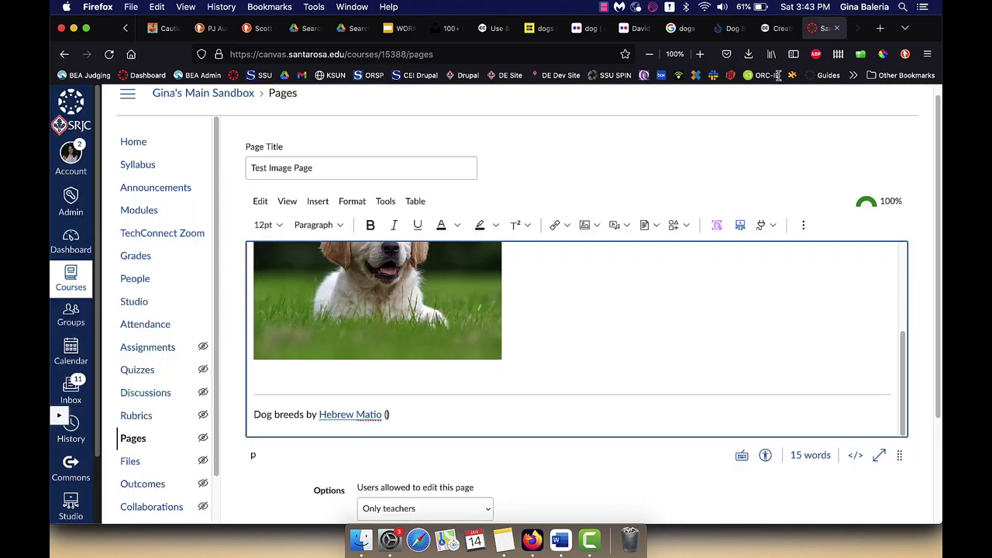
key(super+v)
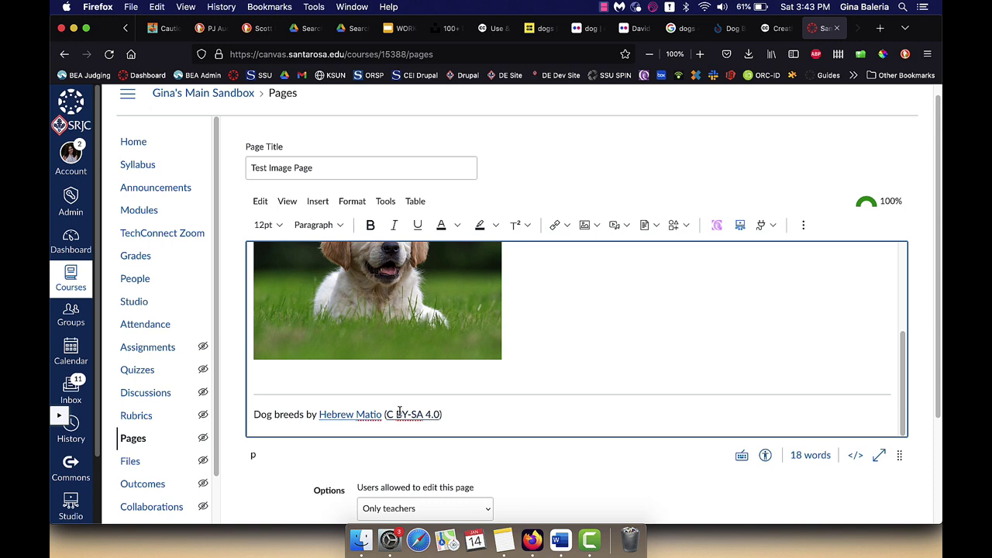
Add the missing "C" so the linked license label in the attribution reads "CC BY-SA 4.0".
click(393, 413)
text(C)
click(524, 413)
Select the words "Dog breeds" in the attribution and copy the puppy photo's page address from Wikimedia Commons.
drag(303, 416, 257, 415)
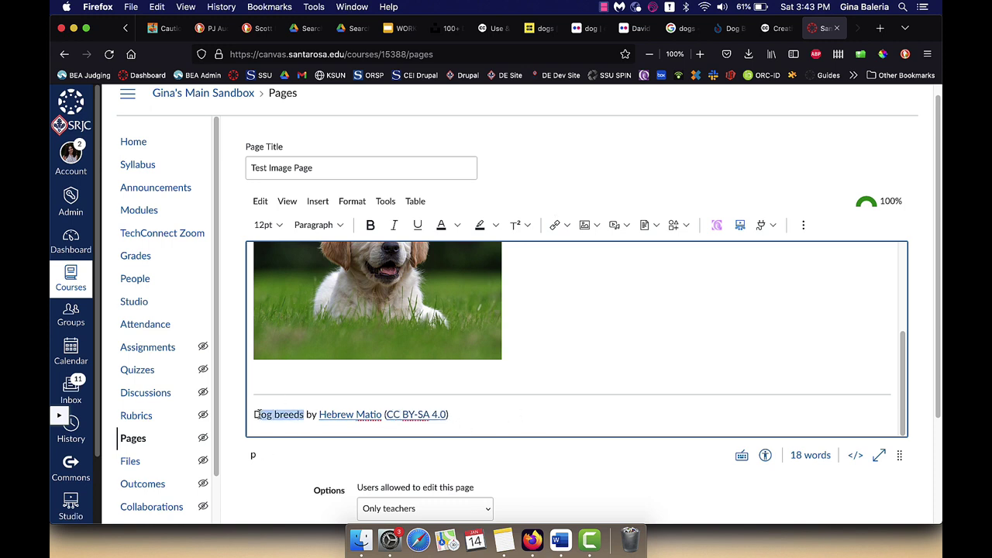
click(254, 414)
click(731, 31)
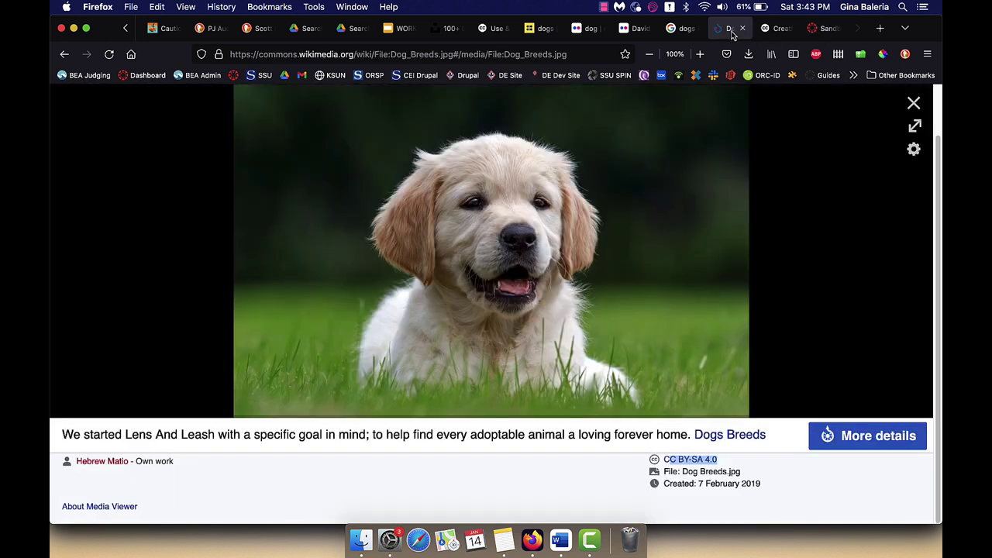
click(487, 54)
key(super+c)
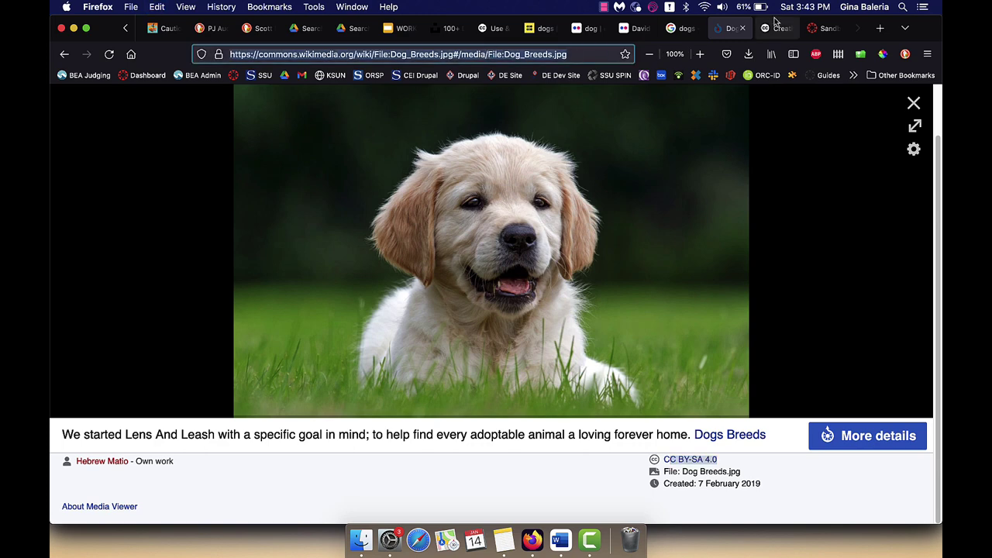
click(825, 28)
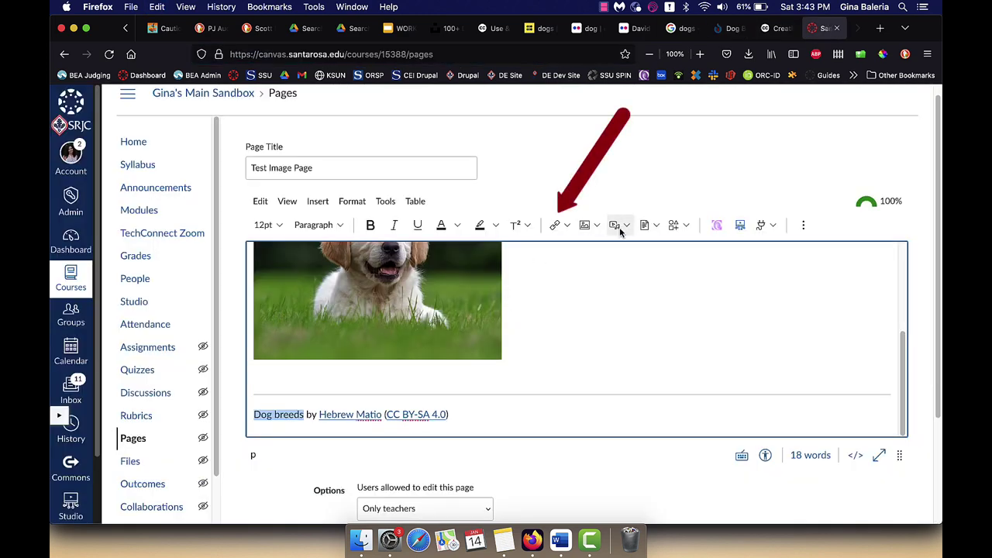
click(555, 226)
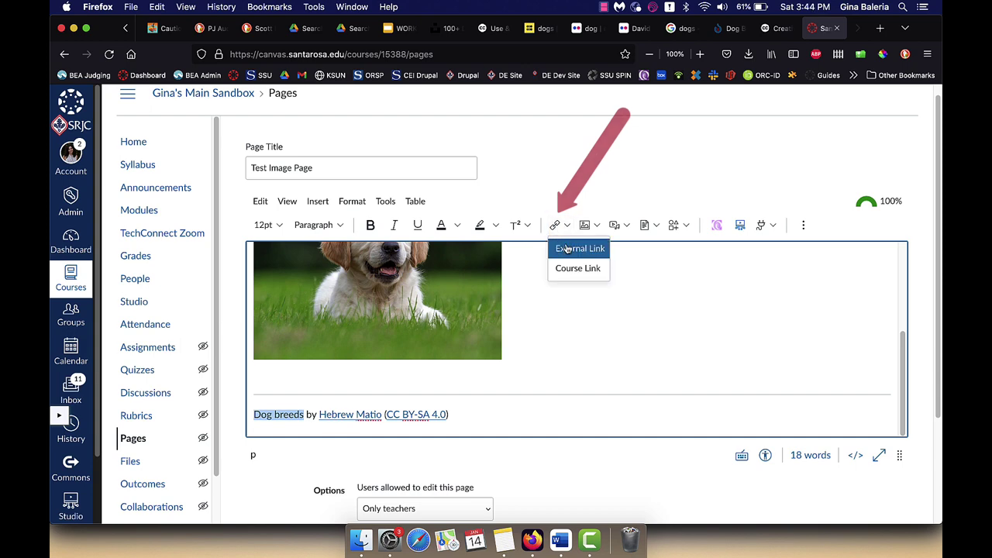
click(566, 249)
click(393, 341)
key(super+v)
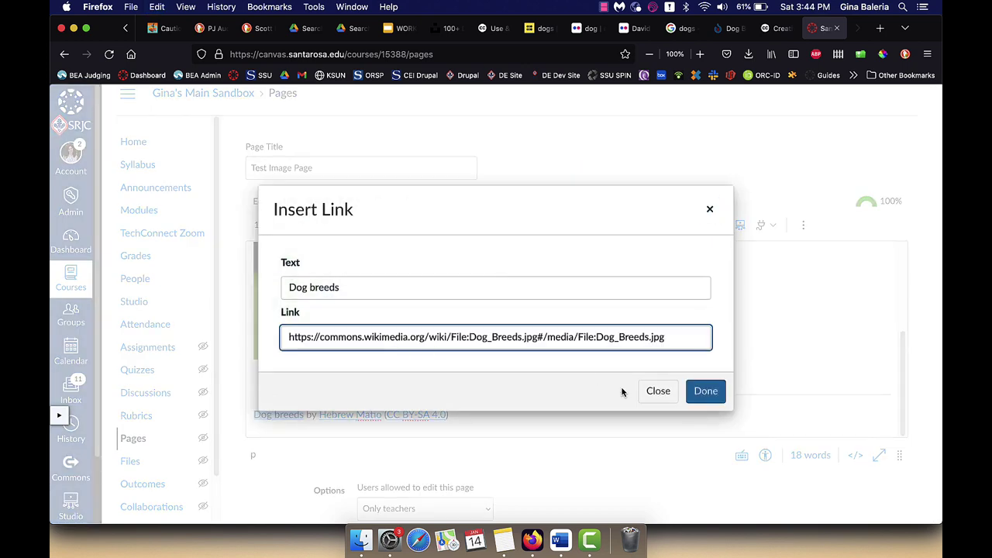
click(698, 391)
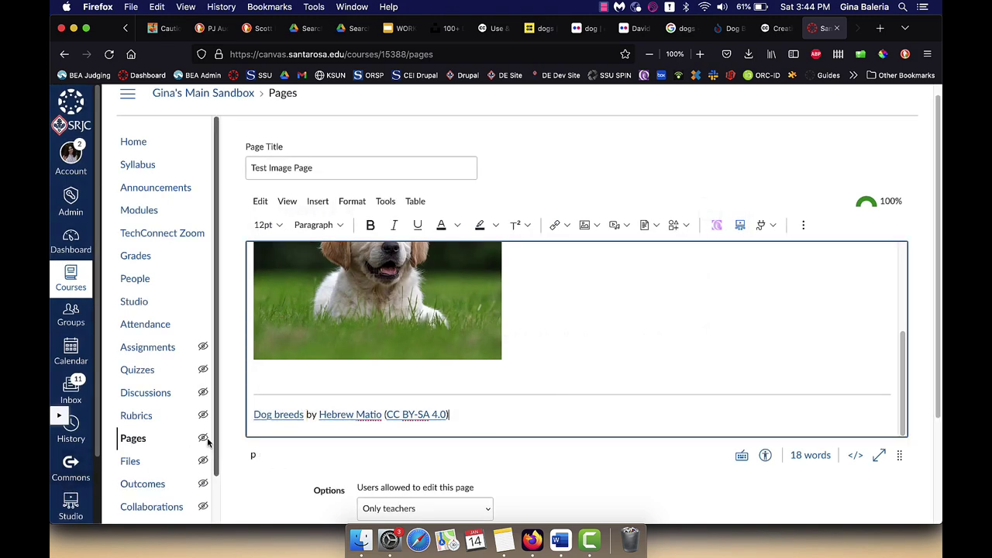
Italicize the whole attribution line below the horizontal line and set its font size to 10pt.
click(258, 413)
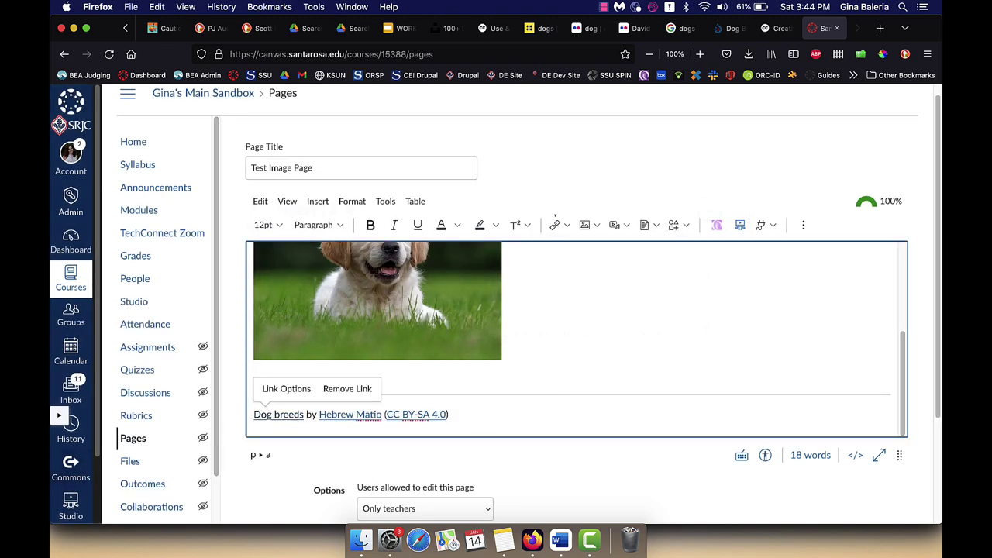
drag(474, 412, 217, 416)
key(super+i)
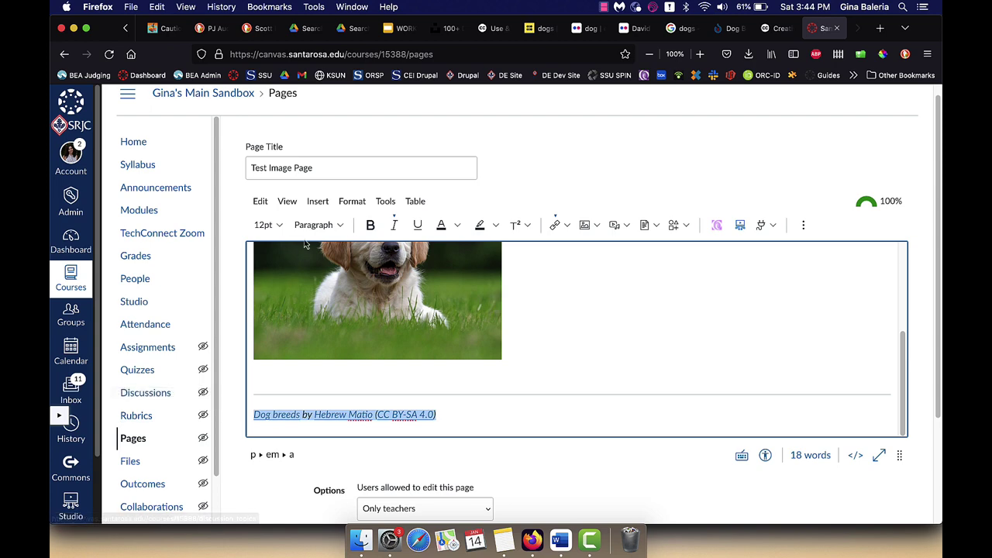
click(265, 224)
click(274, 268)
click(485, 397)
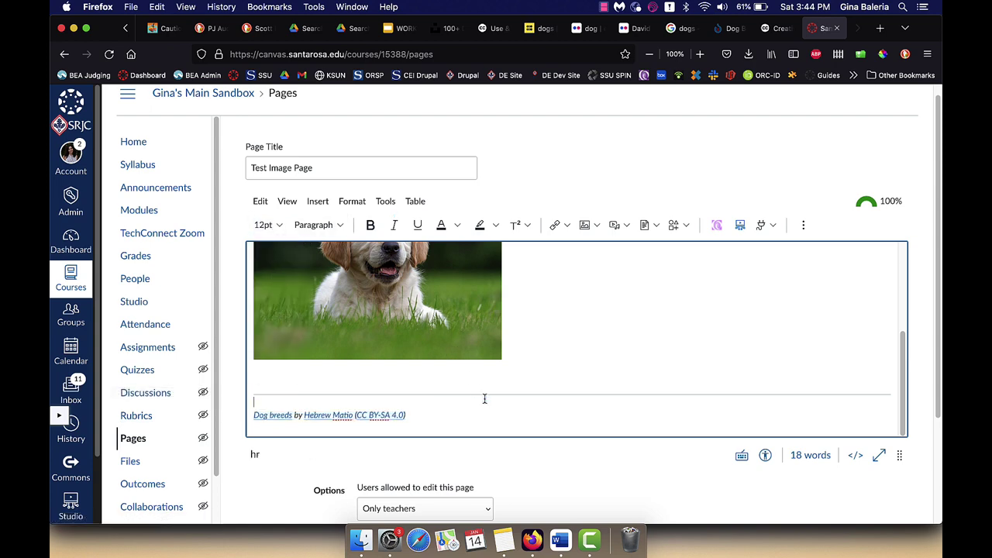
click(473, 411)
Review the puppy photo, its attribution line and the page options below the editor.
scroll(516, 412, down, 2)
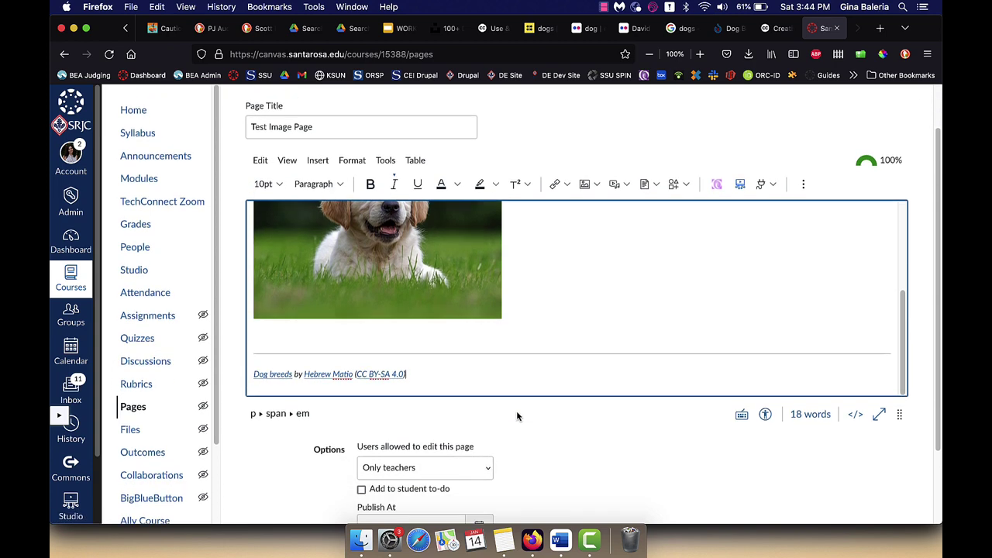
scroll(516, 410, up, 2)
scroll(529, 337, up, 3)
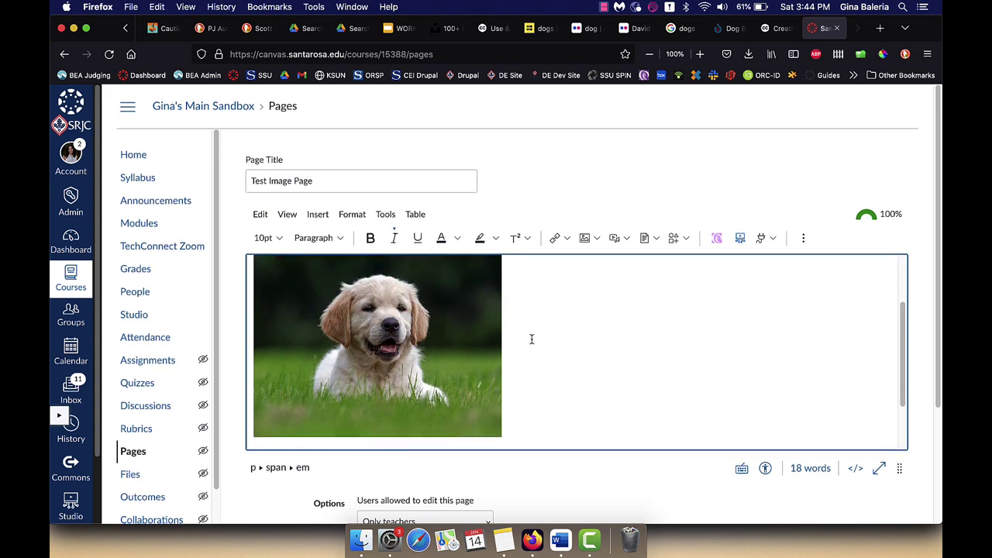
scroll(532, 339, down, 1)
scroll(532, 338, down, 1)
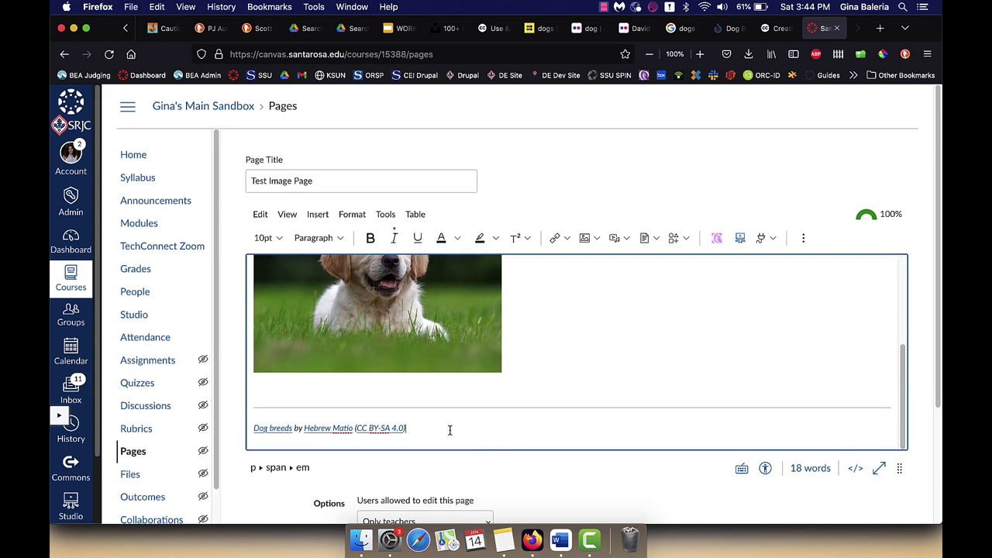
scroll(485, 445, down, 3)
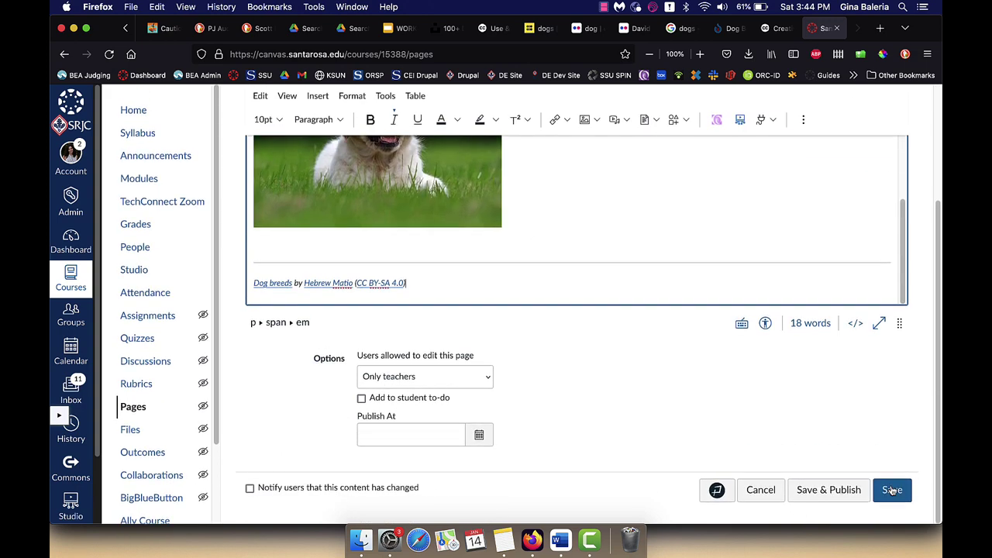